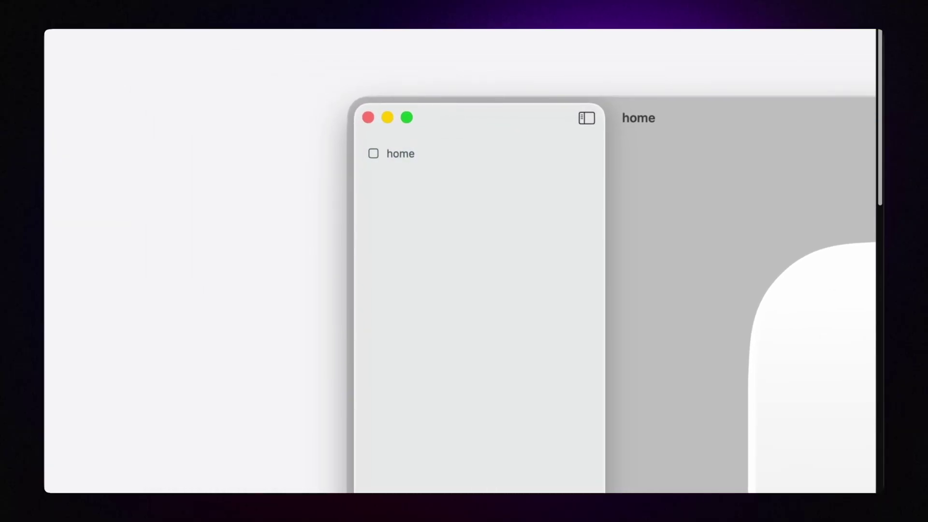
- Drag the home icon images into the sidebar to create a 'home' group holding four house layers
{"action": "left_click_drag", "start_coordinate": [45, 231], "coordinate": [648, 249]}
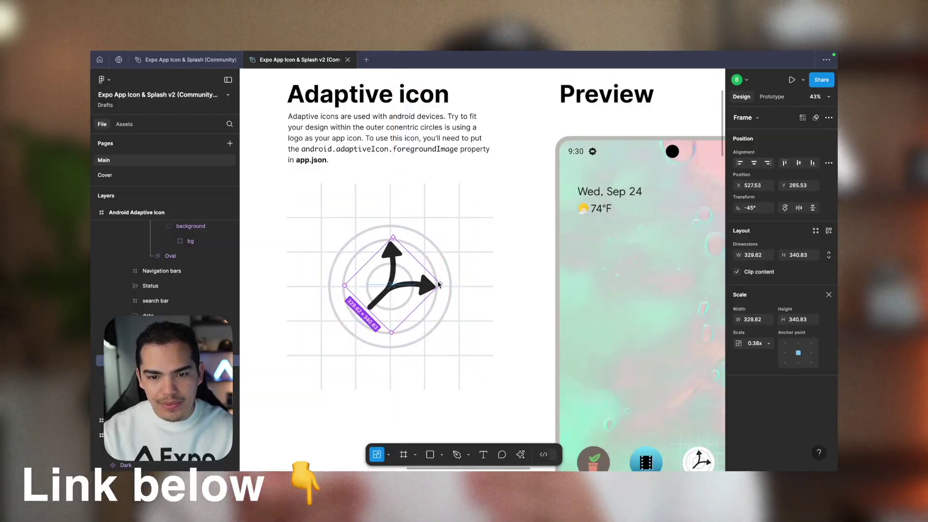
{"action": "scroll", "coordinate": [463, 302], "scroll_direction": "down", "scroll_amount": 5}
{"action": "scroll", "coordinate": [463, 302], "scroll_direction": "right", "scroll_amount": 4}
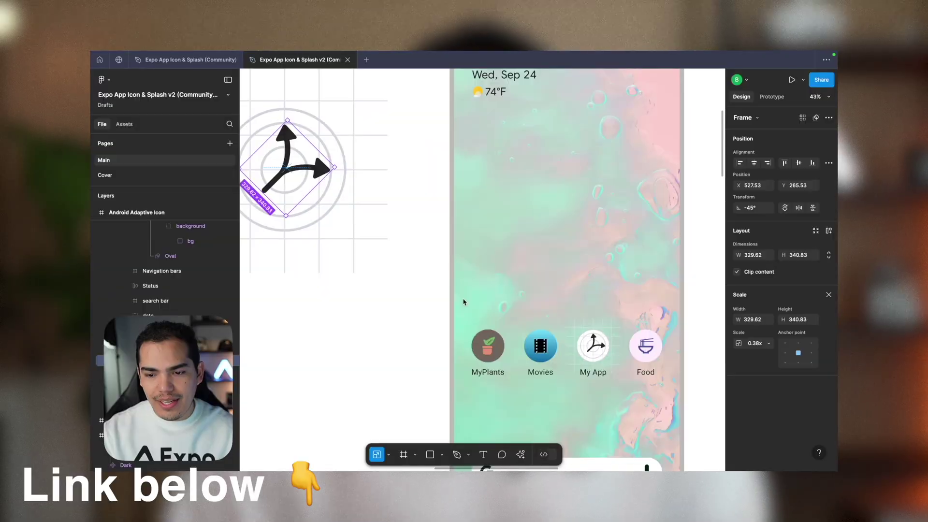
{"action": "scroll", "coordinate": [463, 302], "scroll_direction": "down", "scroll_amount": 1}
{"action": "scroll", "coordinate": [463, 302], "scroll_direction": "left", "scroll_amount": 1}
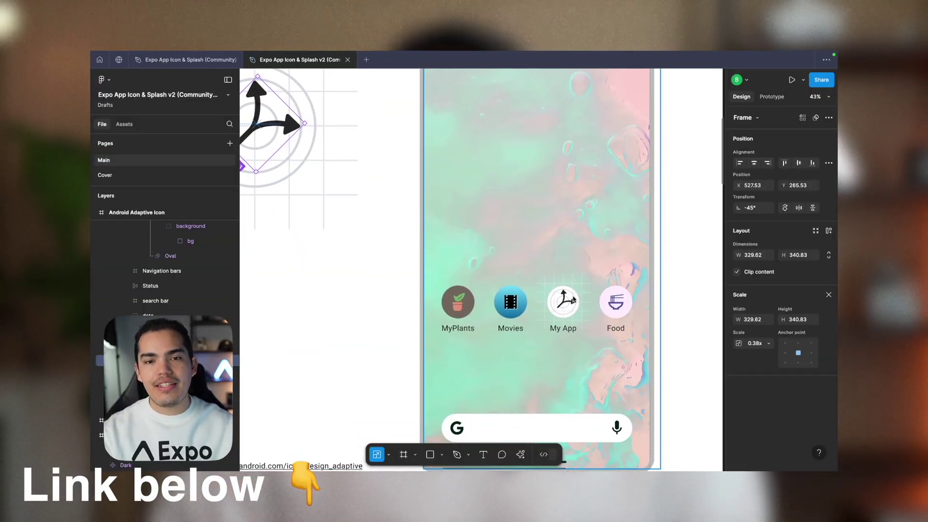
{"action": "key", "text": "shift+2"}
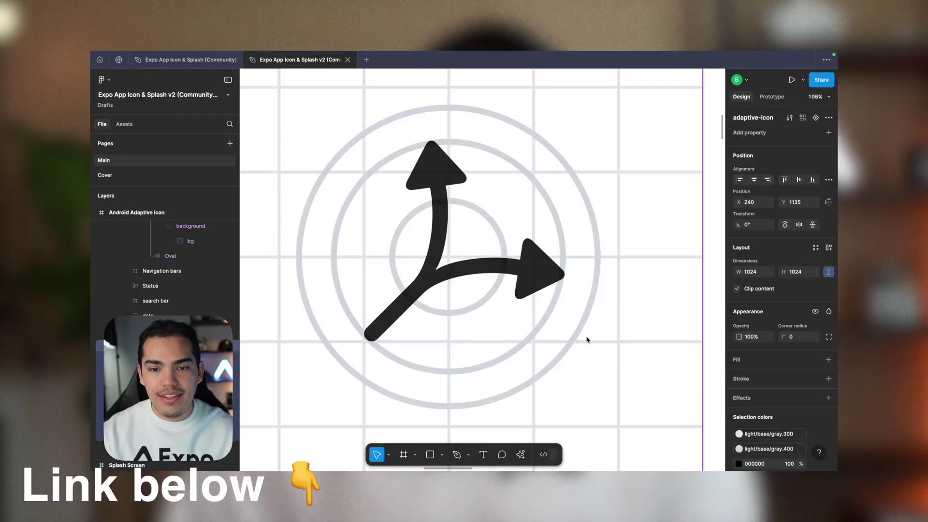
{"action": "scroll", "coordinate": [583, 341], "scroll_direction": "down", "scroll_amount": 5}
{"action": "scroll", "coordinate": [583, 339], "scroll_direction": "up", "scroll_amount": 2}
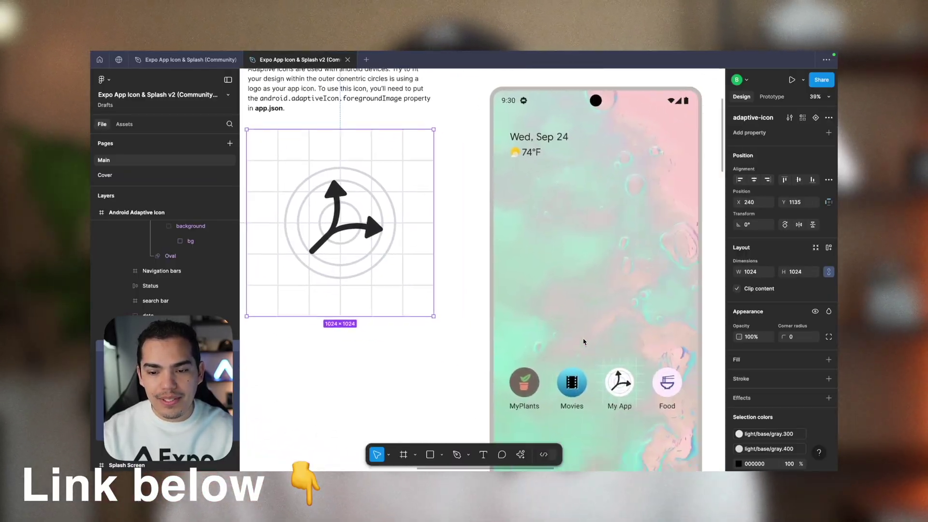
{"action": "scroll", "coordinate": [584, 388], "scroll_direction": "down", "scroll_amount": 2}
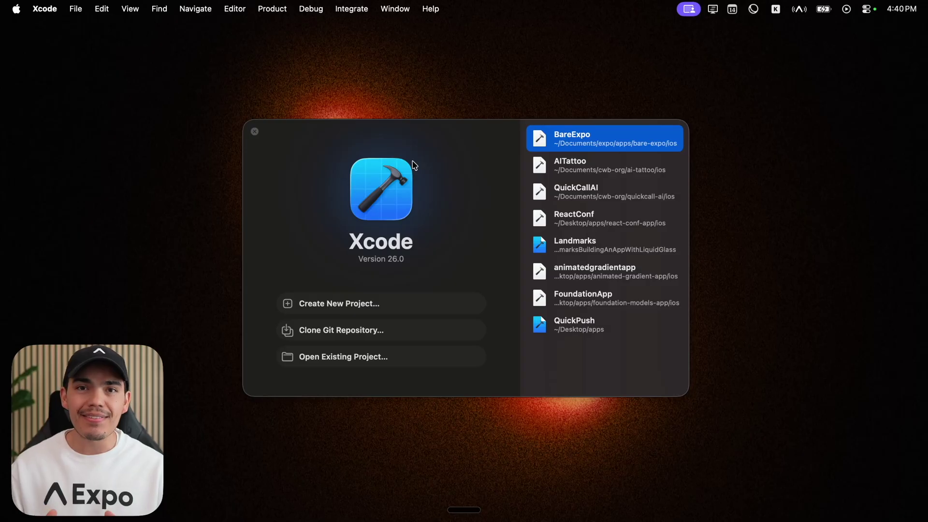
- Launch Icon Composer from Xcode's Open Developer Tool menu, starting a new Untitled 2 icon
{"action": "left_click", "coordinate": [47, 10]}
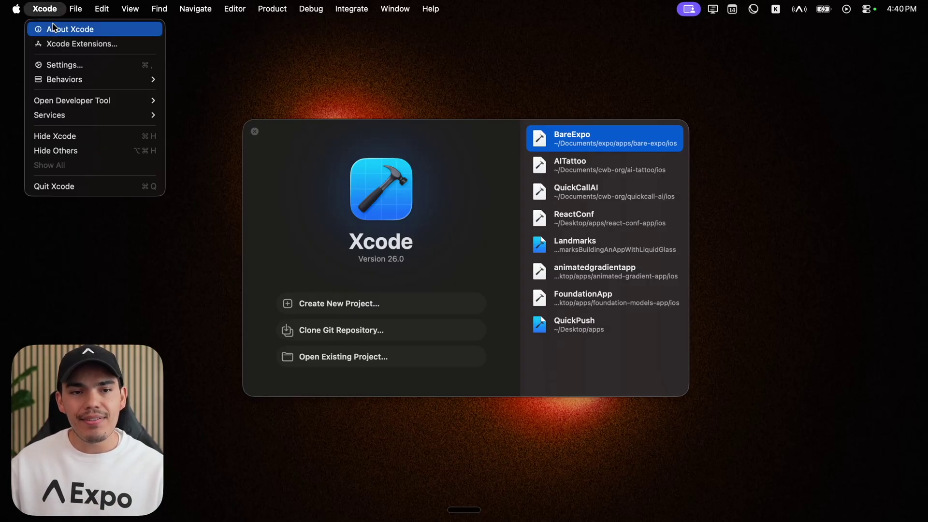
{"action": "mouse_move", "coordinate": [101, 107]}
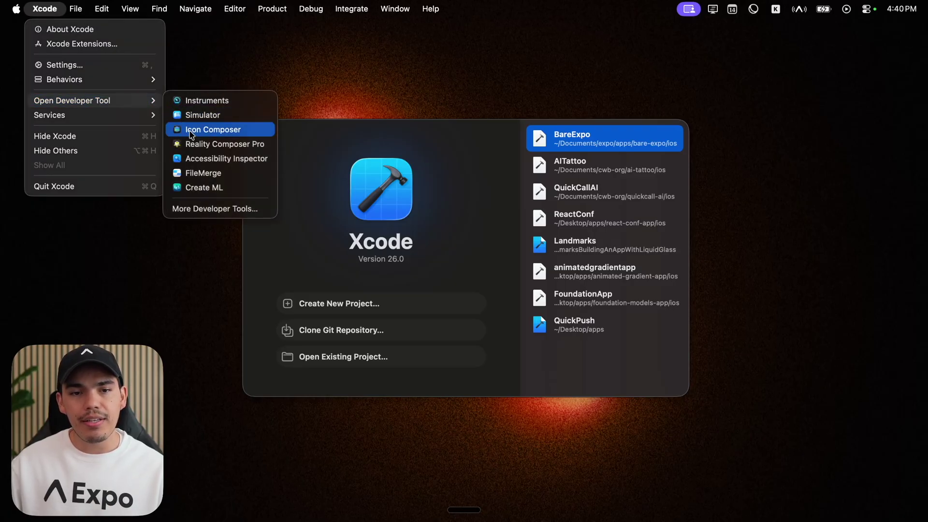
{"action": "left_click", "coordinate": [236, 135]}
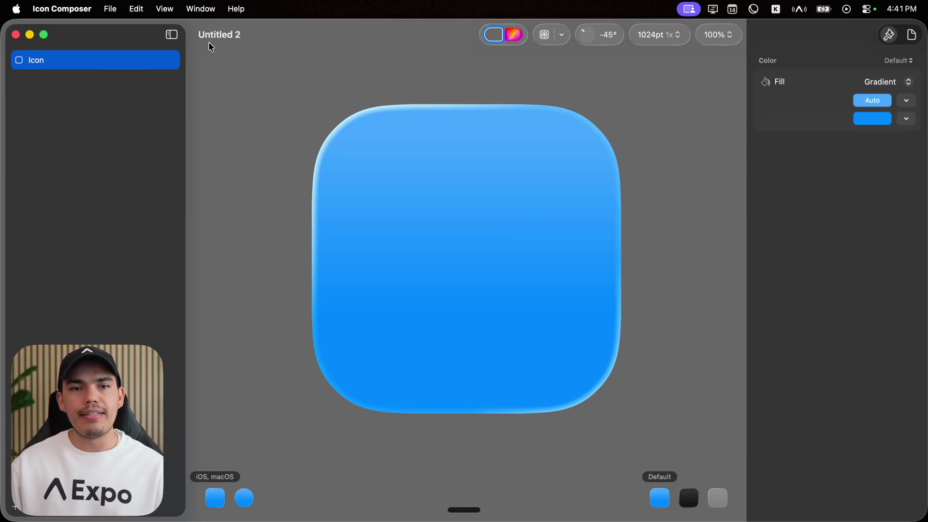
- Set the background fill to Automatic white, then preview the icon in Dark and Mono appearances
{"action": "left_click", "coordinate": [514, 35]}
{"action": "left_click", "coordinate": [498, 34]}
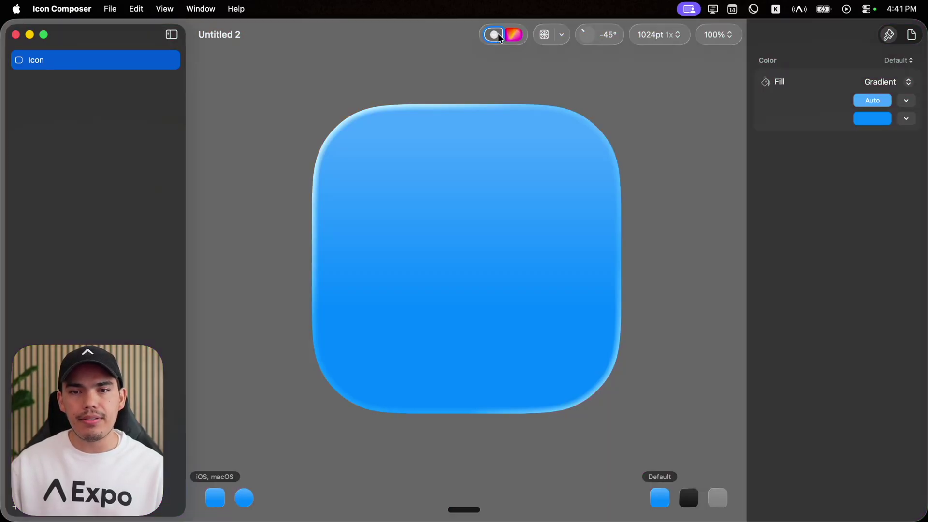
{"action": "left_click", "coordinate": [889, 82]}
{"action": "left_click", "coordinate": [887, 48]}
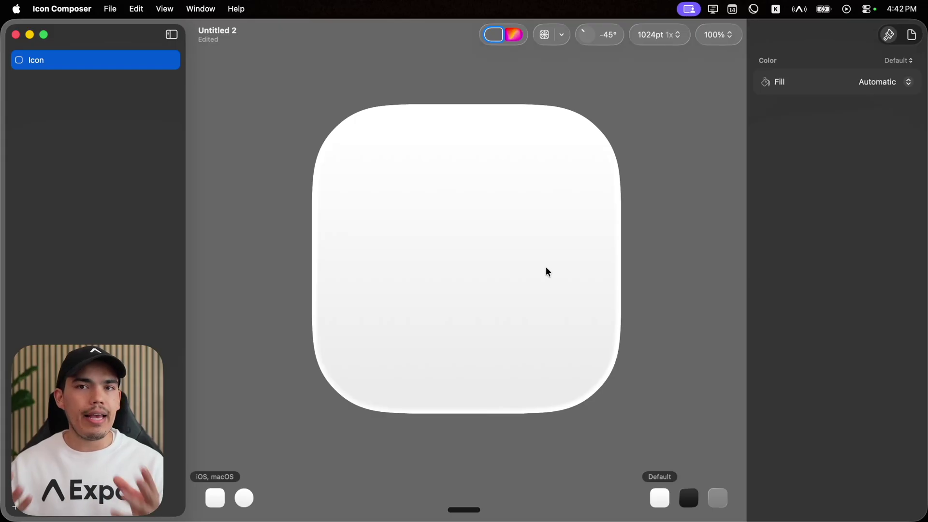
{"action": "left_click", "coordinate": [689, 498]}
{"action": "left_click", "coordinate": [718, 501]}
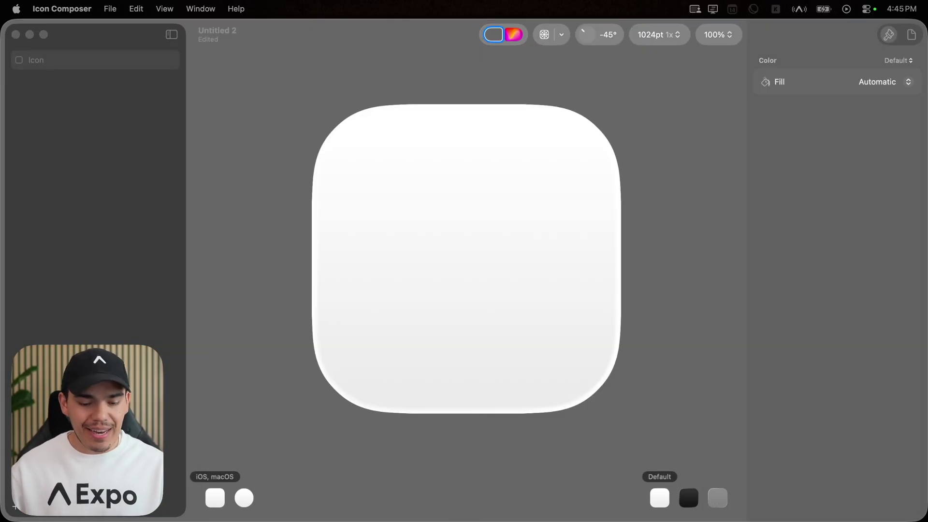
- Scroll the snapai GitHub README in Safari down to the Installation and API key setup
{"action": "key", "text": "super+Tab"}
{"action": "key", "text": "super+Tab"}
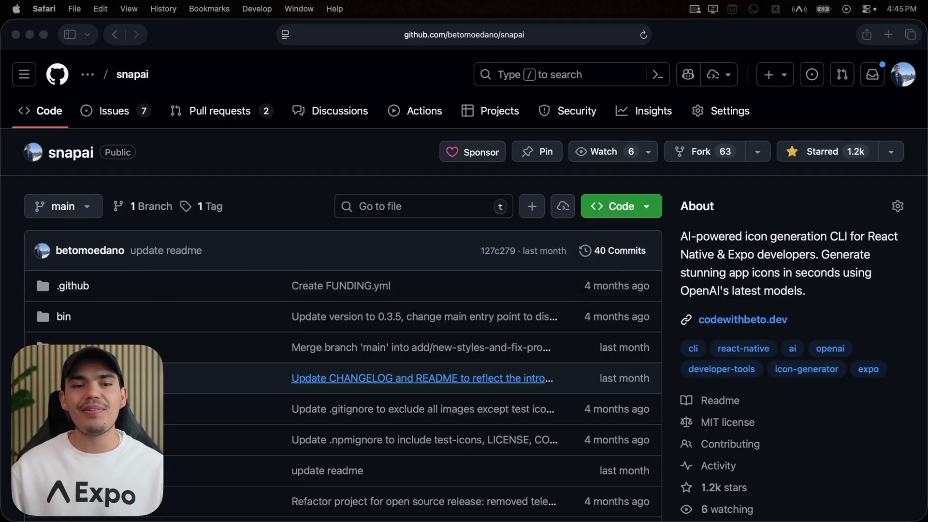
{"action": "left_click", "coordinate": [266, 206]}
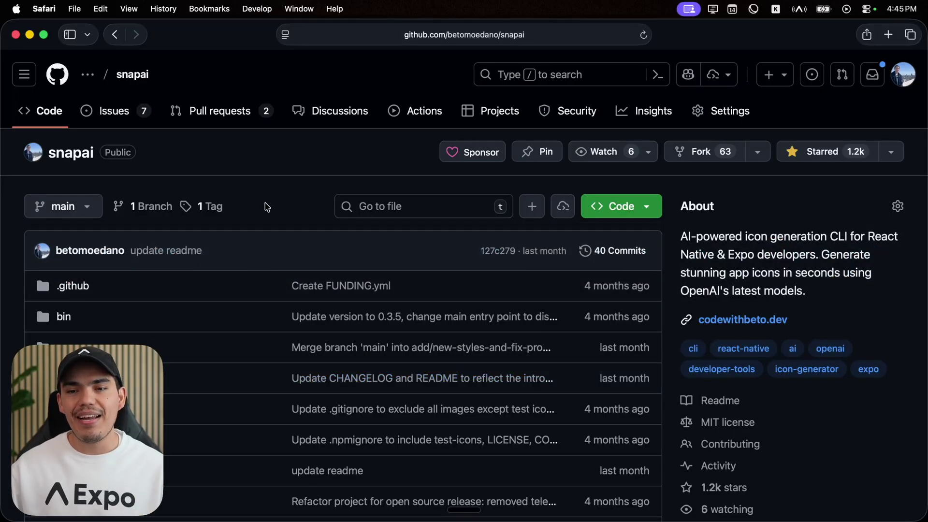
{"action": "scroll", "coordinate": [266, 206], "scroll_direction": "down", "scroll_amount": 20}
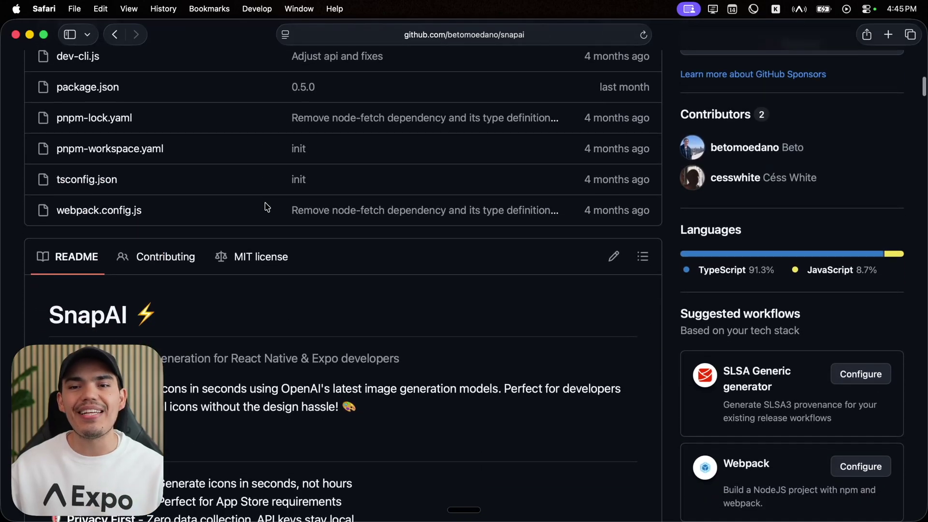
{"action": "scroll", "coordinate": [266, 207], "scroll_direction": "down", "scroll_amount": 5}
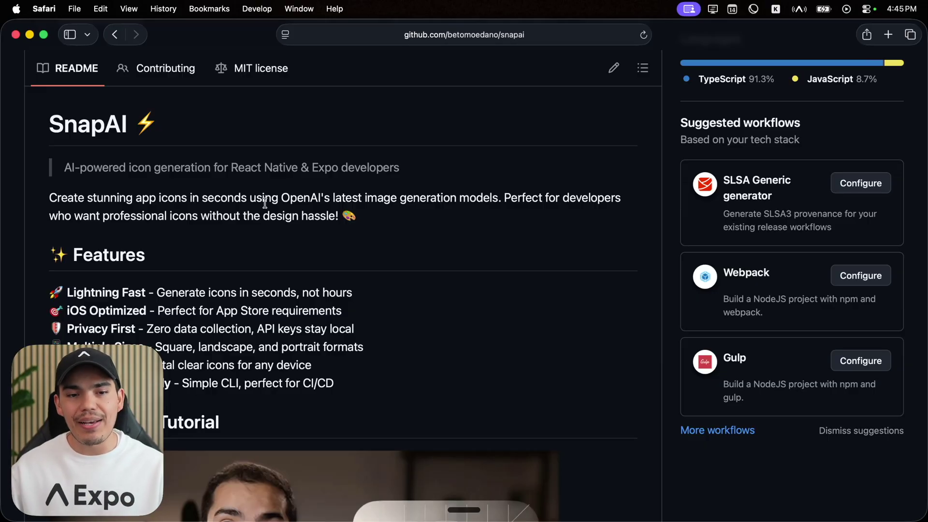
{"action": "scroll", "coordinate": [264, 202], "scroll_direction": "down", "scroll_amount": 1}
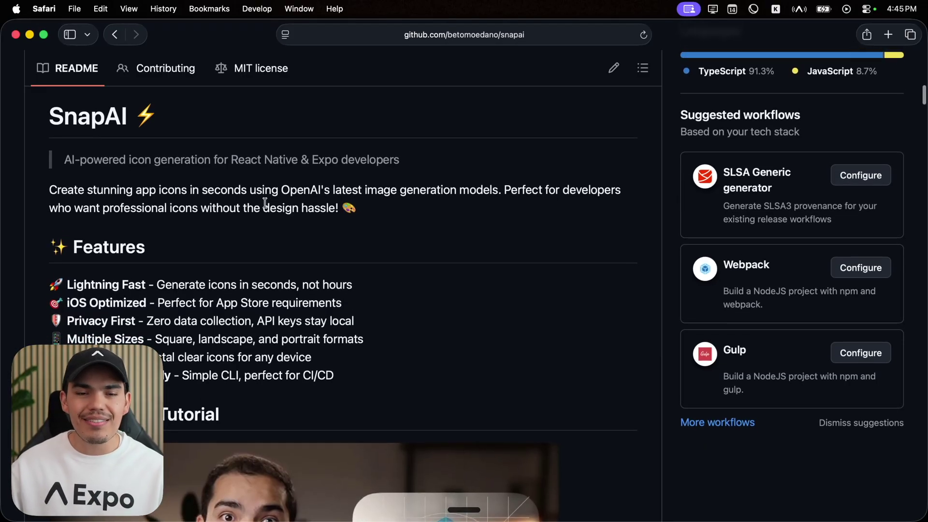
{"action": "scroll", "coordinate": [264, 203], "scroll_direction": "down", "scroll_amount": 1}
{"action": "scroll", "coordinate": [264, 202], "scroll_direction": "down", "scroll_amount": 5}
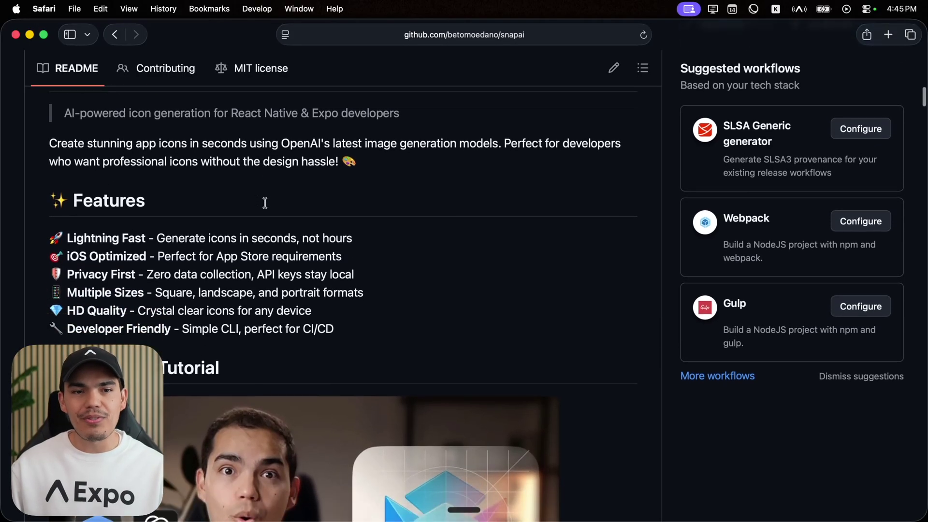
{"action": "scroll", "coordinate": [265, 202], "scroll_direction": "up", "scroll_amount": 10}
{"action": "scroll", "coordinate": [265, 202], "scroll_direction": "down", "scroll_amount": 3}
{"action": "scroll", "coordinate": [265, 202], "scroll_direction": "down", "scroll_amount": 6}
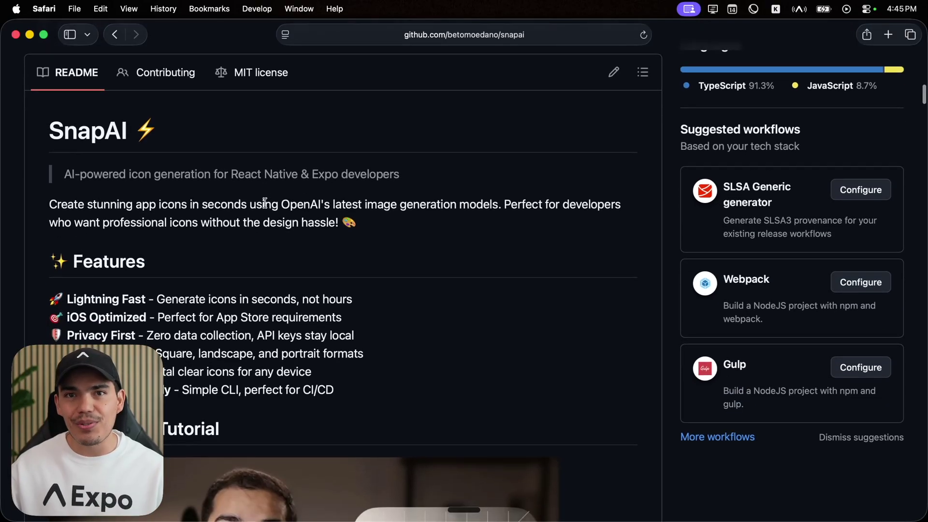
{"action": "scroll", "coordinate": [267, 207], "scroll_direction": "down", "scroll_amount": 15}
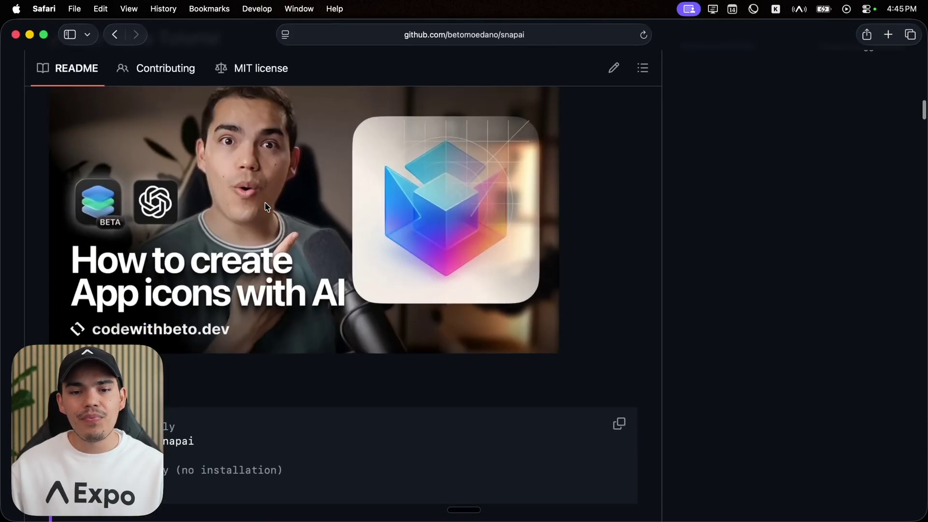
{"action": "scroll", "coordinate": [198, 290], "scroll_direction": "down", "scroll_amount": 4}
{"action": "scroll", "coordinate": [198, 290], "scroll_direction": "down", "scroll_amount": 1}
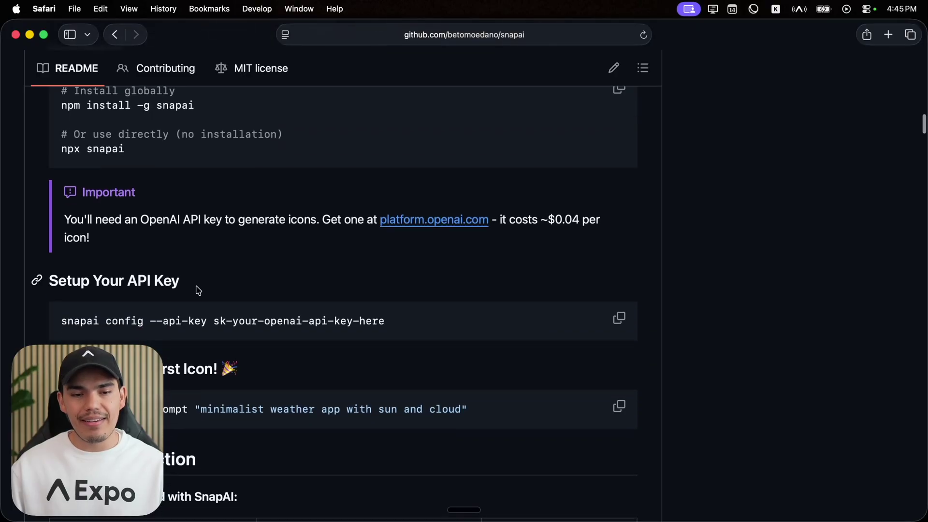
{"action": "key", "text": "super+Tab"}
{"action": "key", "text": "super+Tab"}
{"action": "key", "text": "super+Tab"}
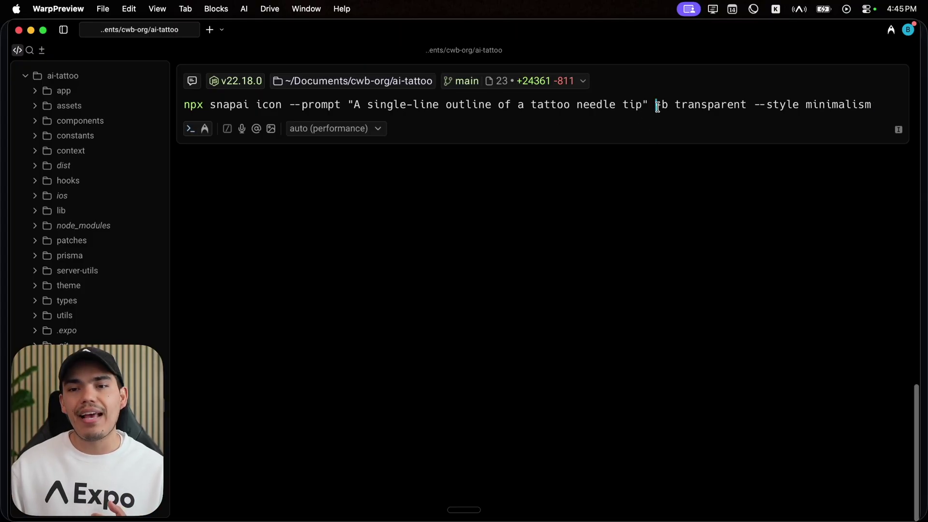
- Run the snapai command to generate the transparent minimalist tattoo needle tip PNG, then open it
{"action": "left_click_drag", "start_coordinate": [657, 107], "coordinate": [822, 110]}
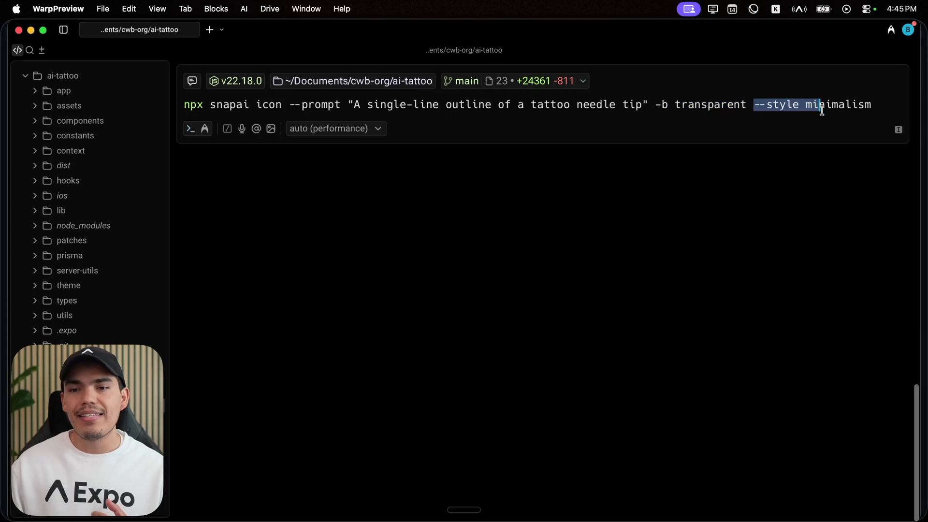
{"action": "left_click", "coordinate": [826, 106]}
{"action": "key", "text": "Return"}
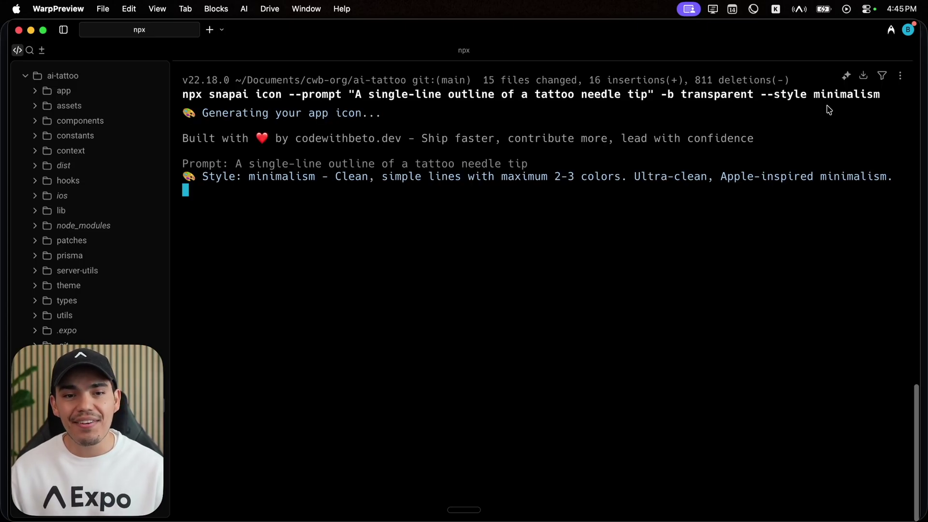
{"action": "key", "text": "Right"}
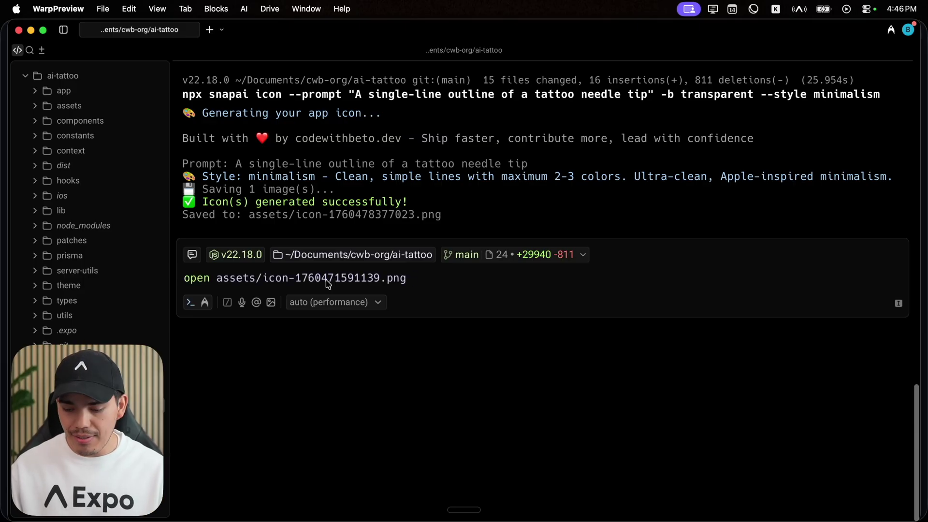
{"action": "key", "text": "Return"}
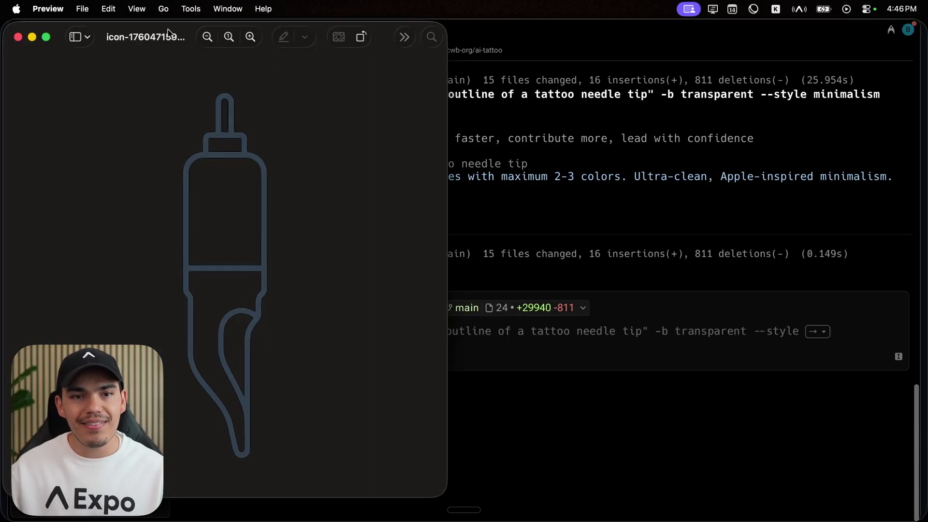
- Add icon-1760471591139.png from the assets folder as a layer in a Group, and maximize Icon Composer
{"action": "left_click_drag", "start_coordinate": [168, 32], "coordinate": [385, 30]}
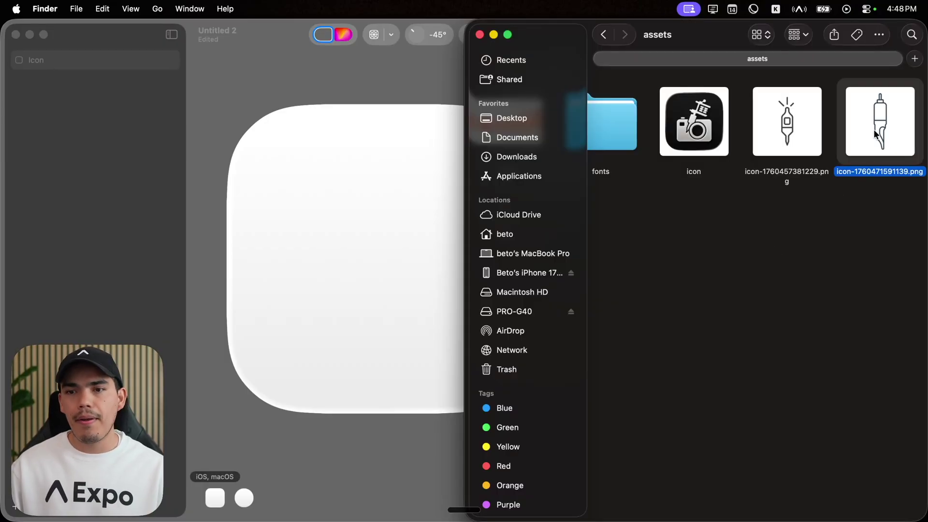
{"action": "left_click_drag", "start_coordinate": [873, 132], "coordinate": [127, 116]}
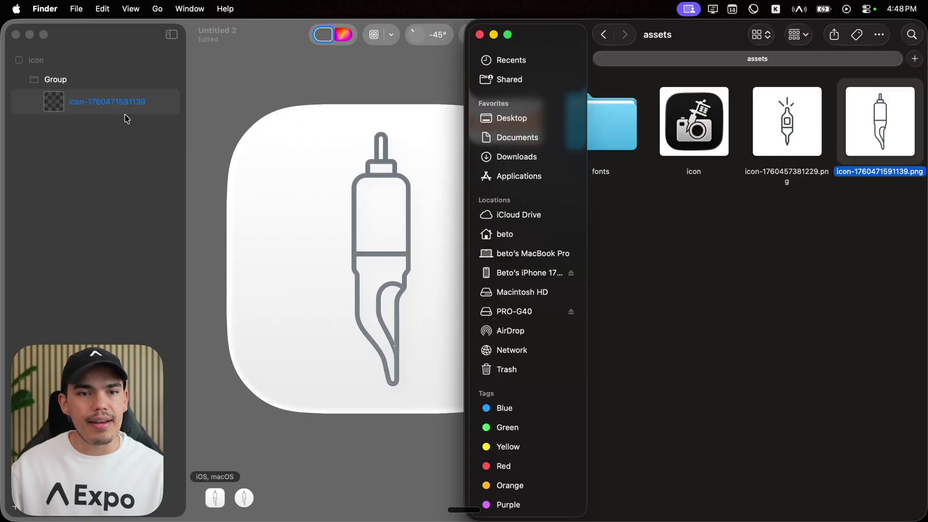
{"action": "left_click", "coordinate": [134, 149]}
{"action": "key", "text": "ctrl+alt+Return"}
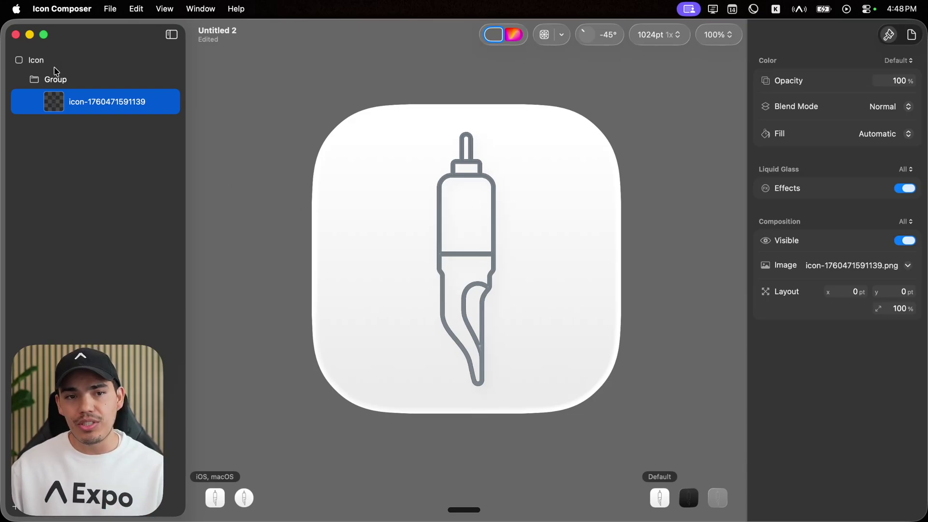
- Give the whole icon a solid black background fill
{"action": "left_click", "coordinate": [56, 63]}
{"action": "left_click", "coordinate": [879, 85]}
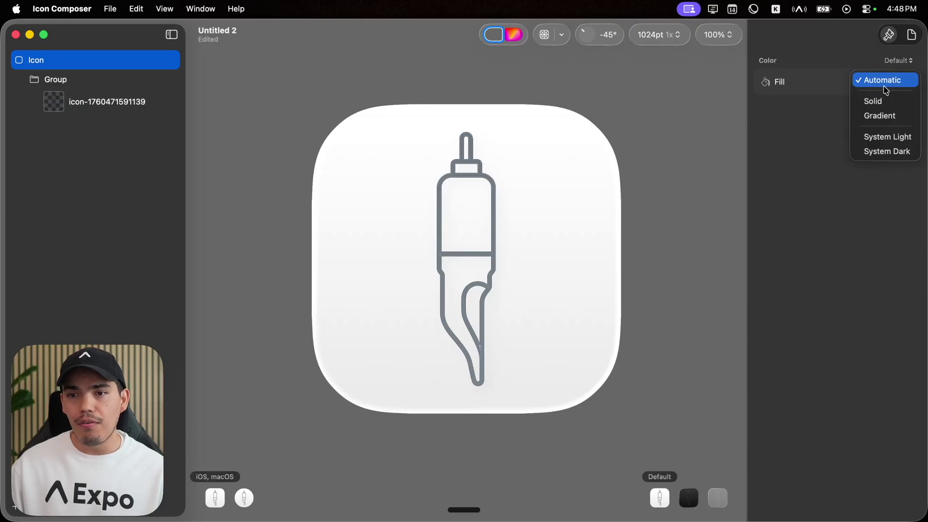
{"action": "left_click", "coordinate": [887, 107]}
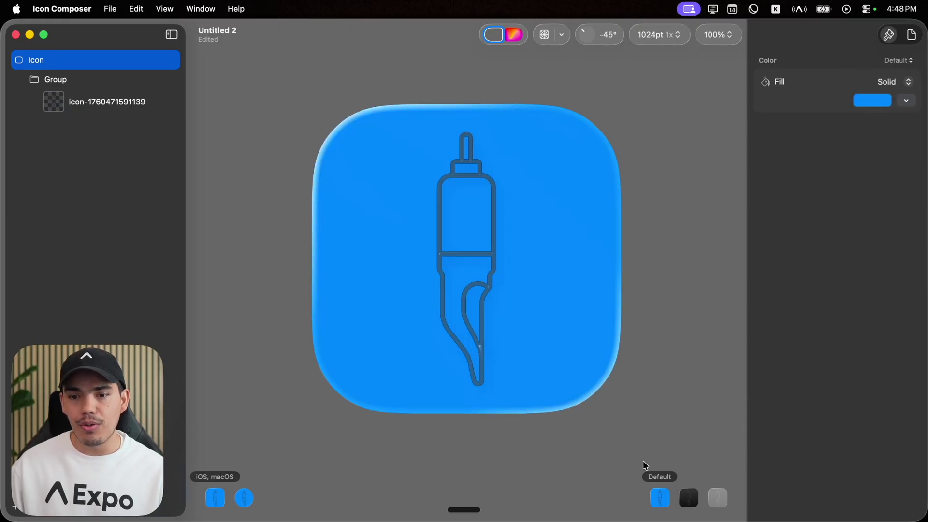
{"action": "left_click", "coordinate": [906, 100]}
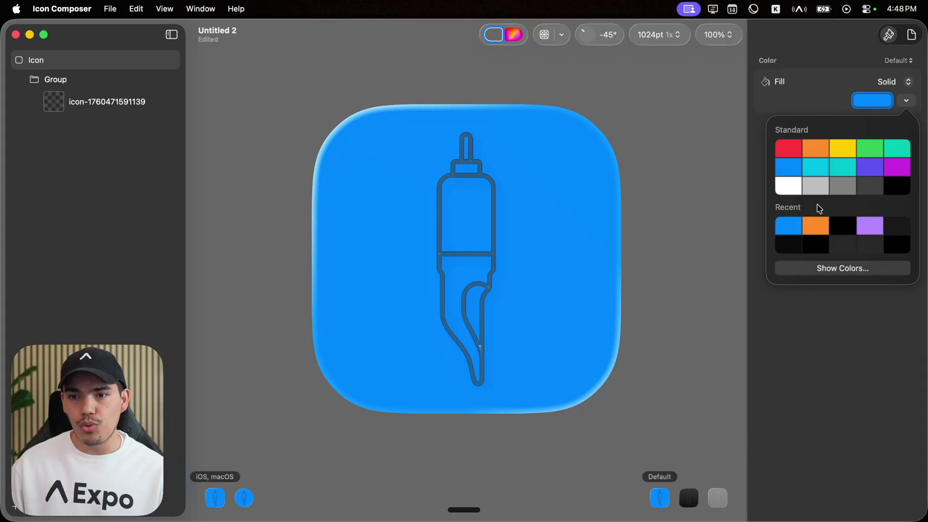
{"action": "left_click", "coordinate": [842, 227]}
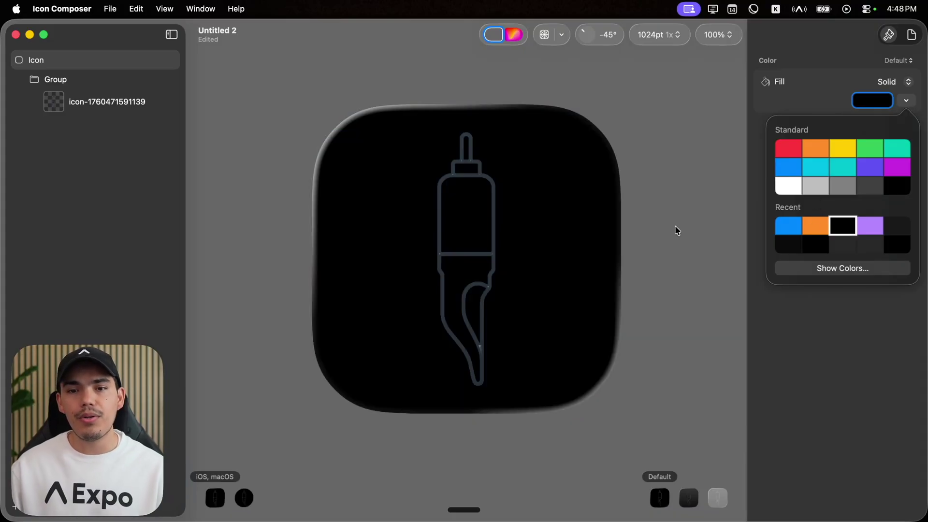
{"action": "left_click", "coordinate": [112, 107]}
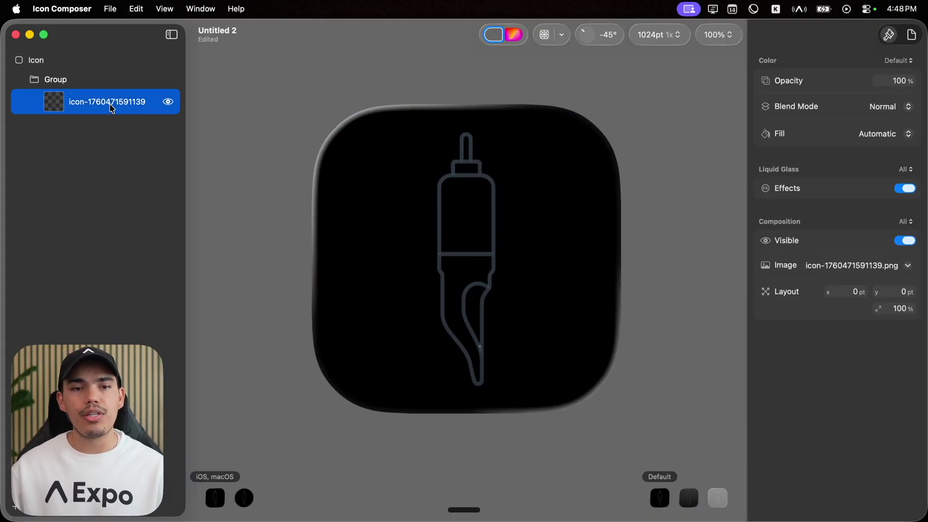
{"action": "double_click", "coordinate": [110, 103]}
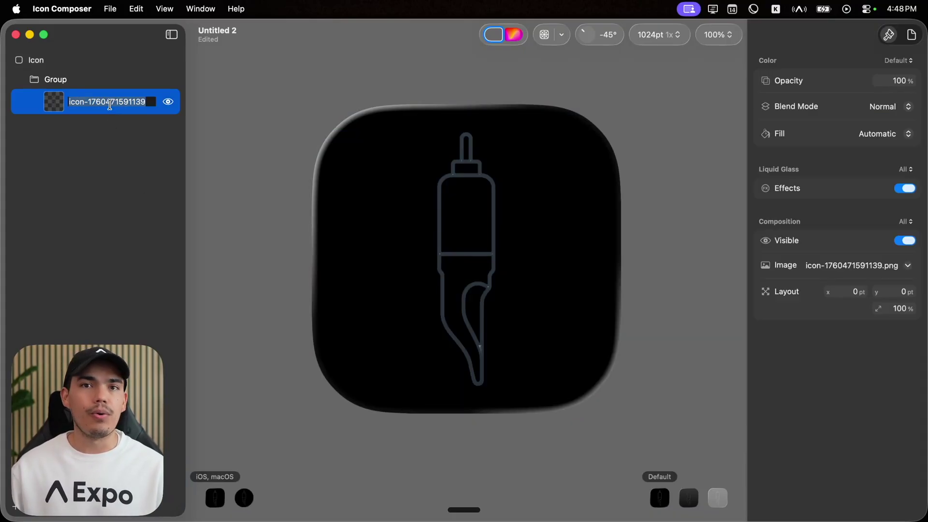
{"action": "left_click", "coordinate": [101, 249]}
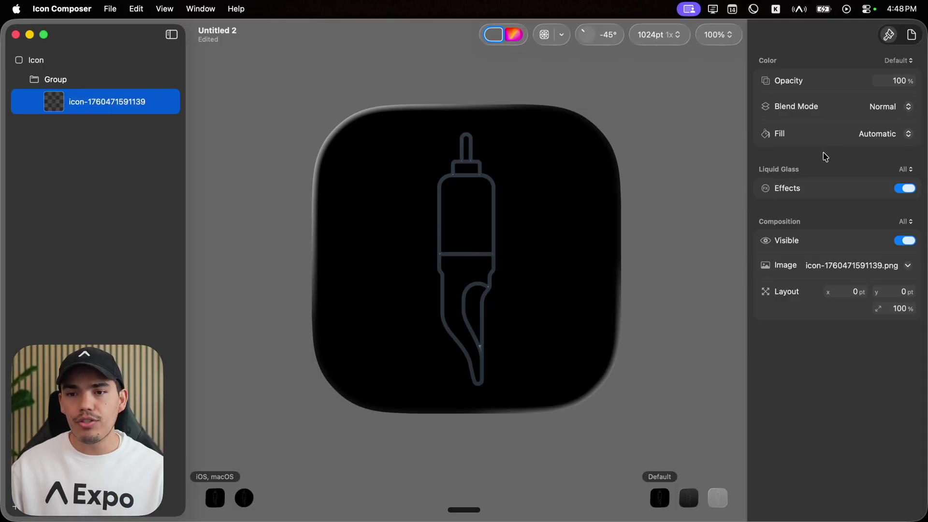
{"action": "left_click", "coordinate": [849, 131]}
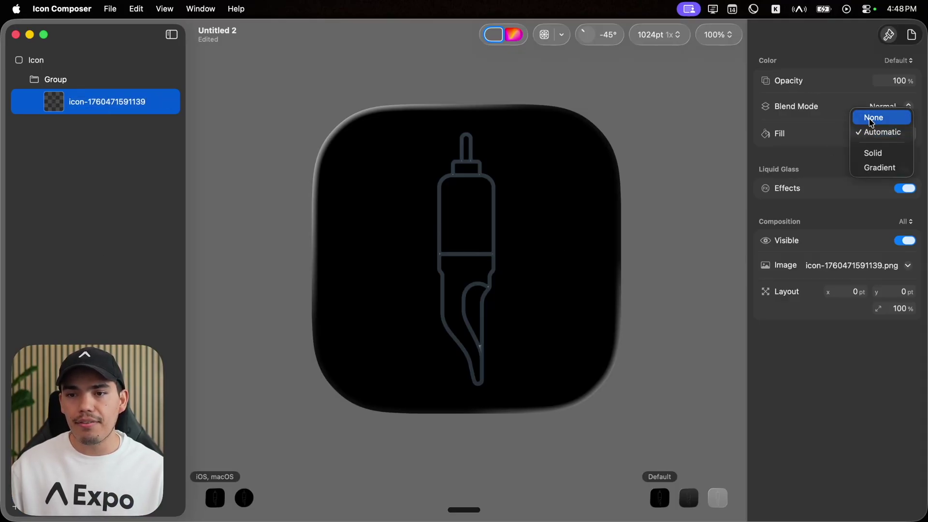
{"action": "left_click", "coordinate": [877, 161]}
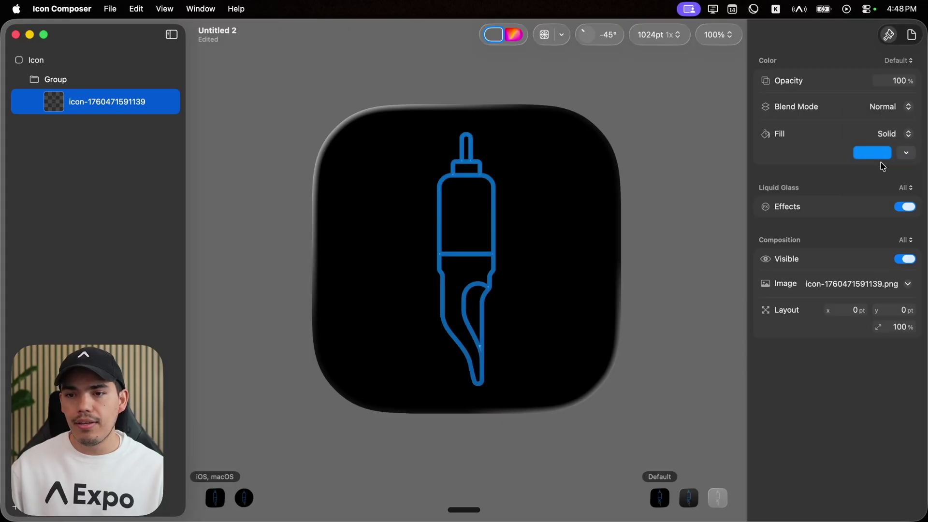
{"action": "left_click", "coordinate": [905, 153]}
{"action": "left_click", "coordinate": [843, 197]}
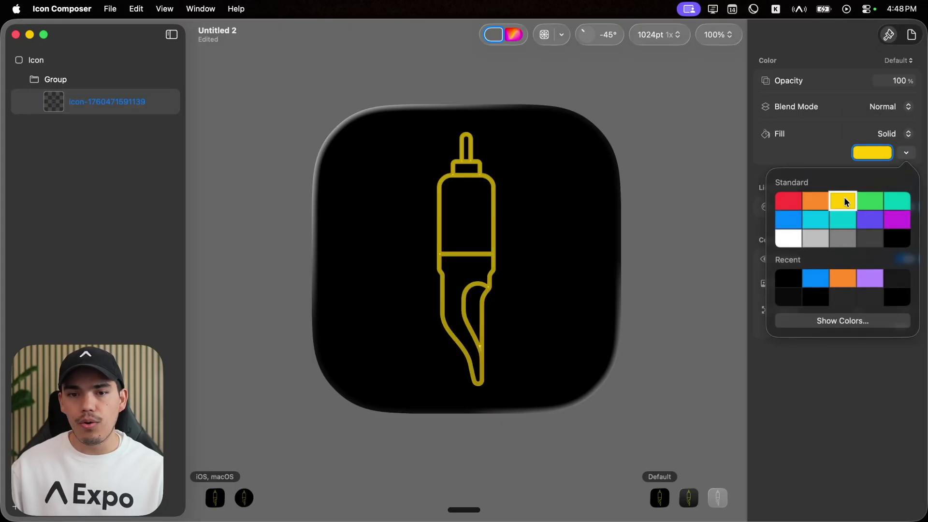
- Switch the needle outline to a gradient running from orange at the top to blue below
{"action": "left_click", "coordinate": [891, 133]}
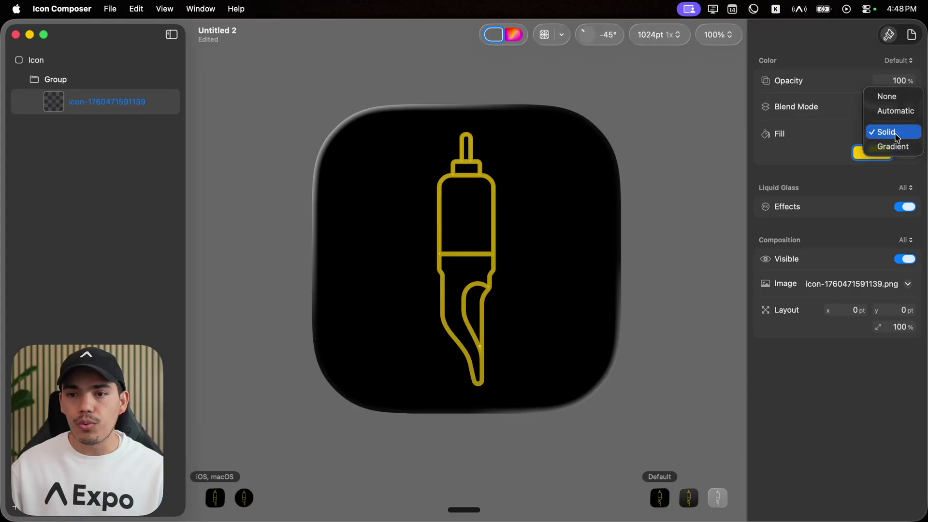
{"action": "left_click", "coordinate": [892, 146]}
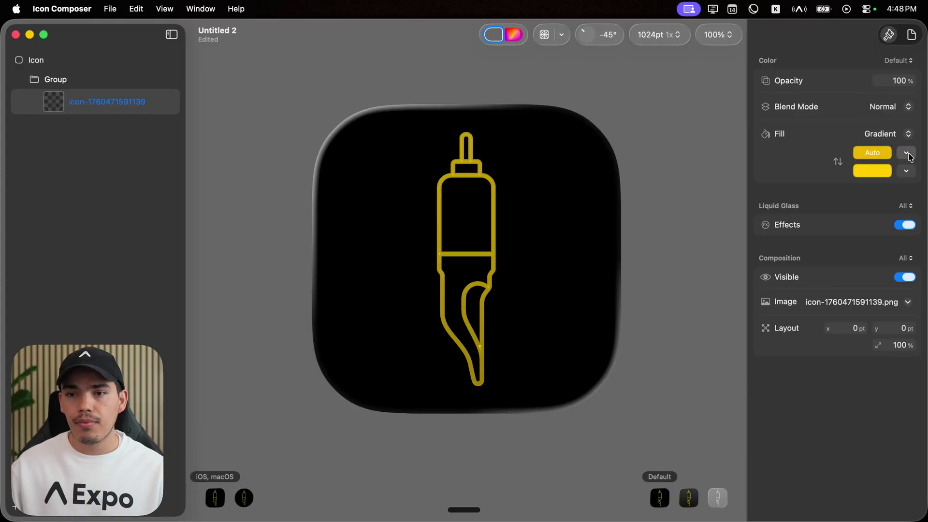
{"action": "left_click", "coordinate": [906, 152]}
{"action": "left_click", "coordinate": [822, 199]}
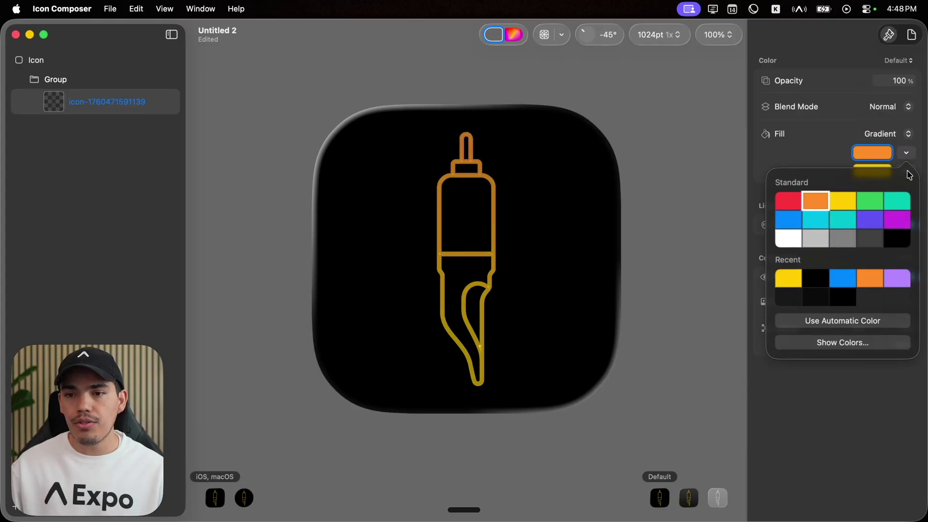
{"action": "left_click", "coordinate": [835, 155]}
{"action": "left_click", "coordinate": [906, 170]}
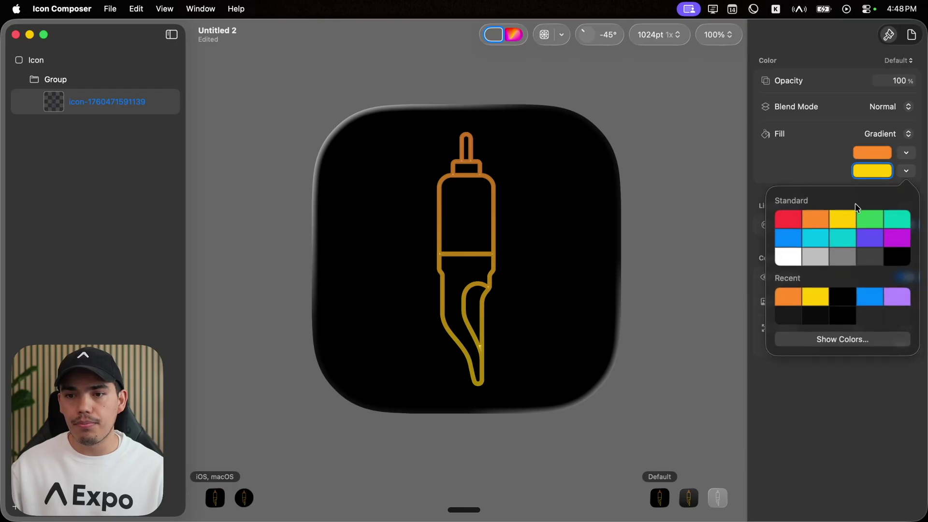
{"action": "left_click", "coordinate": [786, 237]}
{"action": "left_click", "coordinate": [627, 243]}
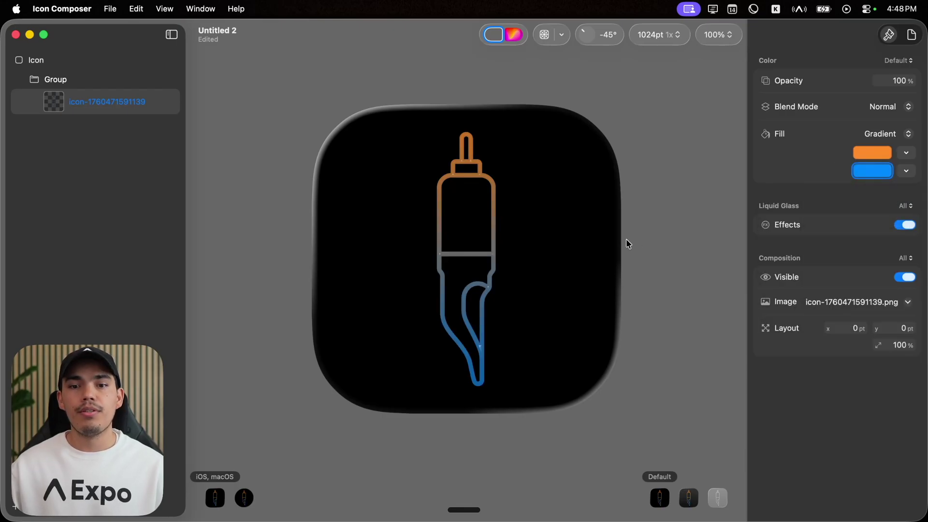
{"action": "left_click", "coordinate": [16, 35]}
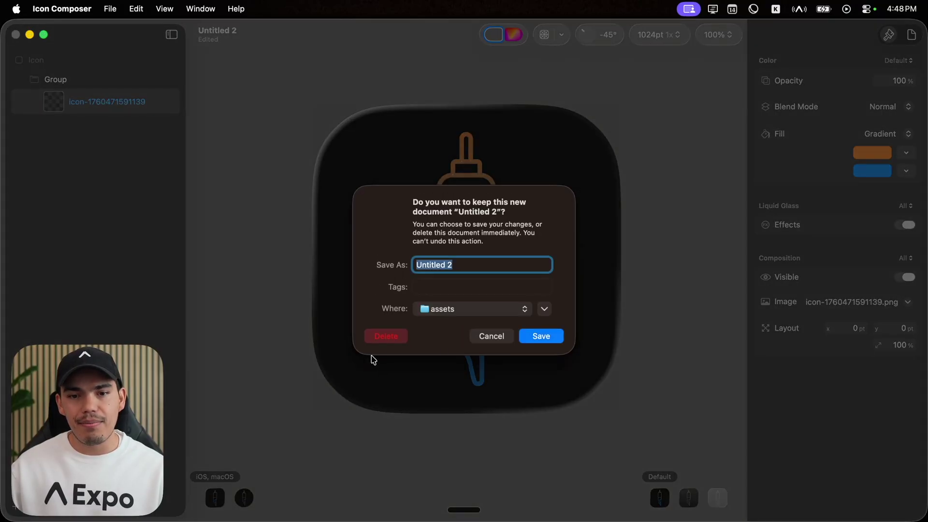
{"action": "left_click", "coordinate": [384, 336]}
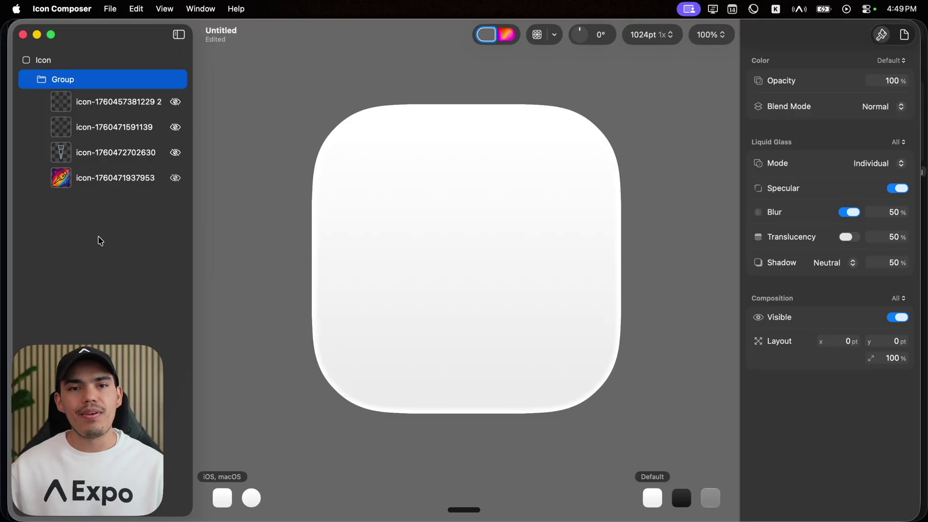
{"action": "left_click", "coordinate": [108, 120]}
{"action": "left_click", "coordinate": [107, 104]}
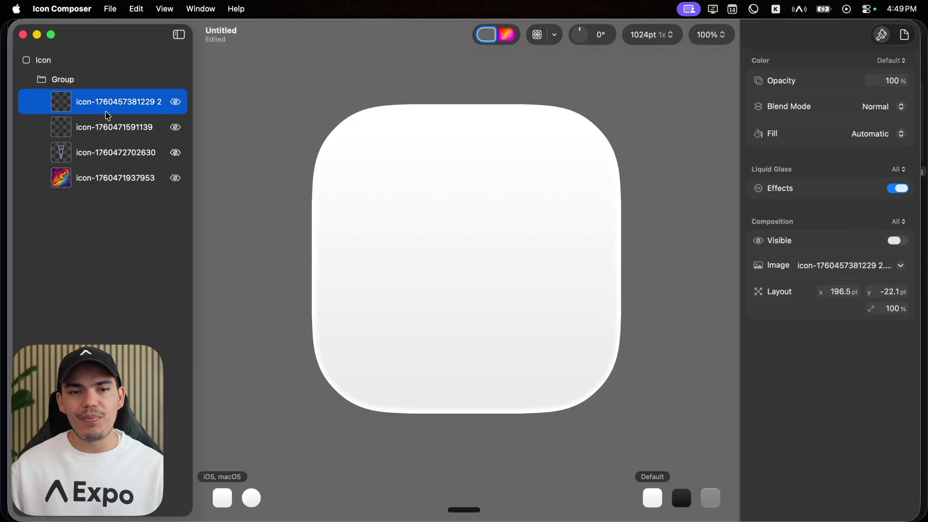
{"action": "left_click", "coordinate": [176, 102]}
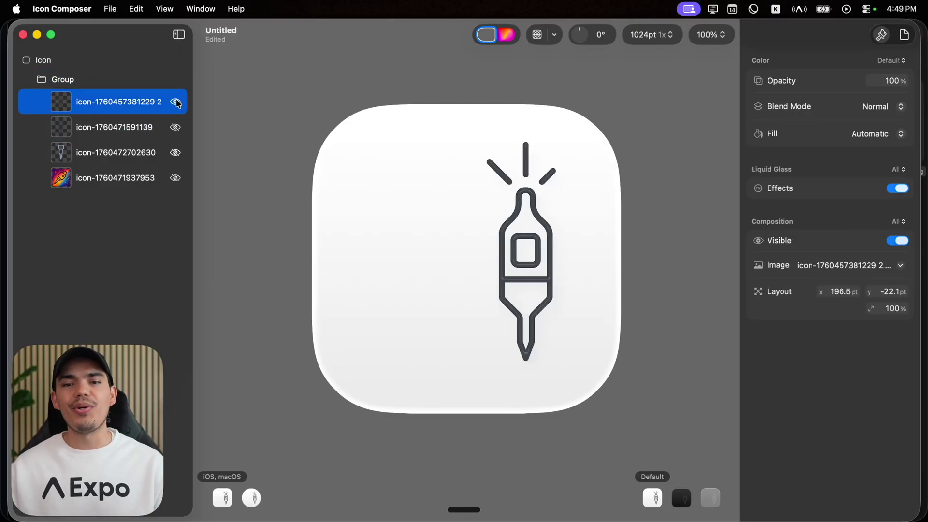
{"action": "left_click_drag", "start_coordinate": [537, 255], "coordinate": [483, 254]}
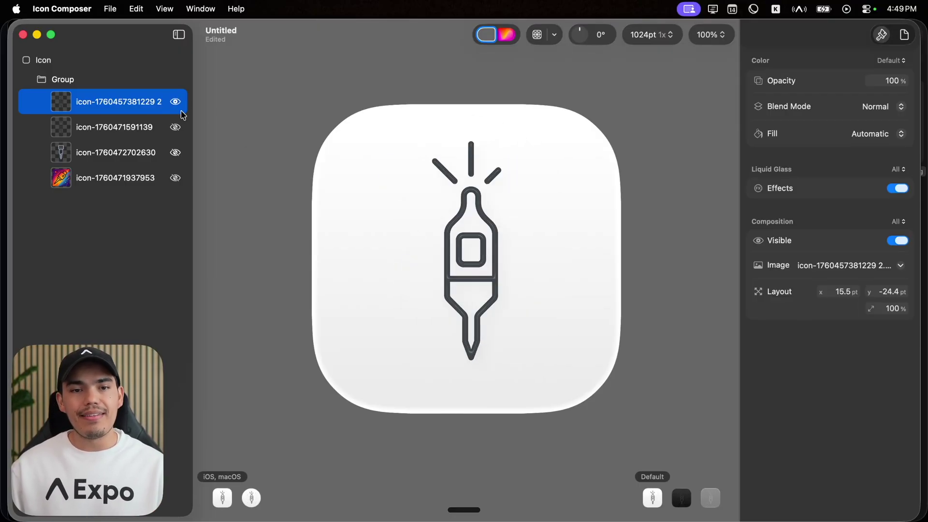
{"action": "right_click", "coordinate": [92, 102]}
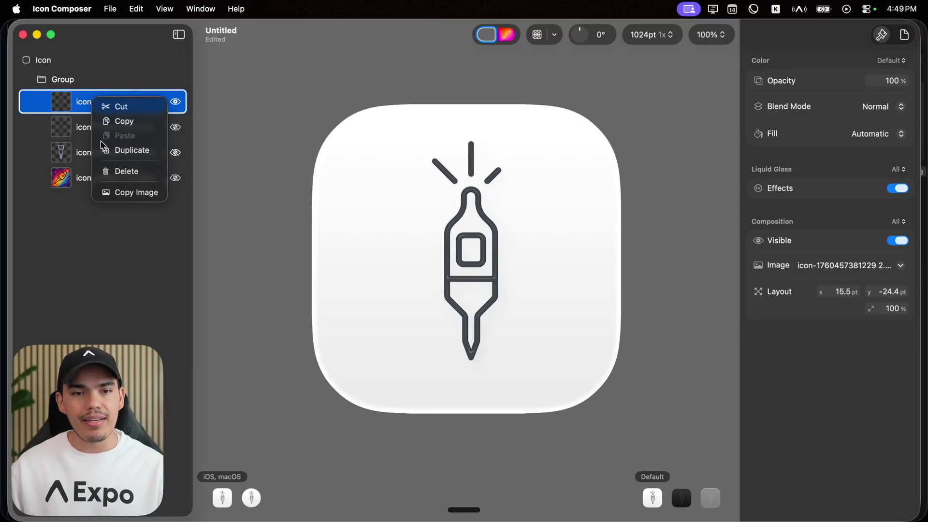
{"action": "left_click", "coordinate": [116, 150]}
{"action": "left_click_drag", "start_coordinate": [449, 237], "coordinate": [371, 236]}
{"action": "left_click", "coordinate": [493, 238]}
{"action": "left_click_drag", "start_coordinate": [492, 238], "coordinate": [548, 234]}
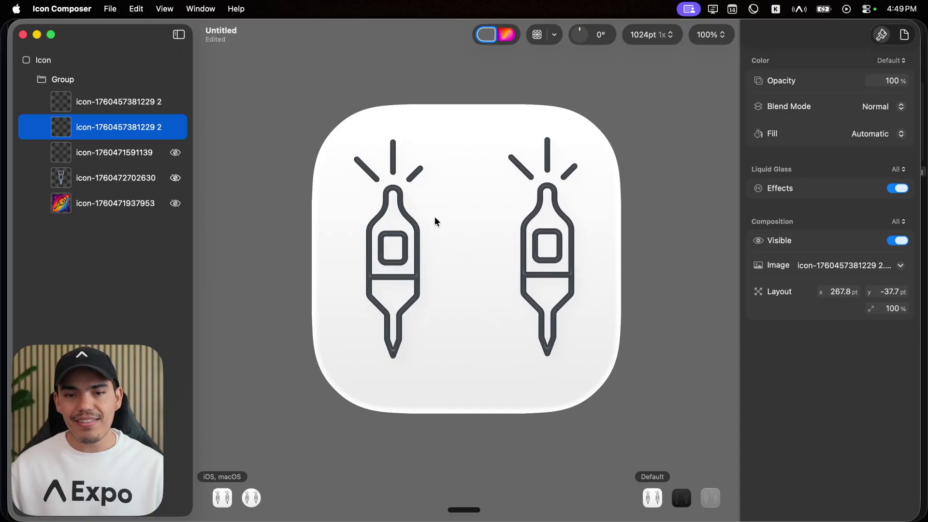
{"action": "key", "text": "Delete"}
{"action": "key", "text": "Up"}
{"action": "key", "text": "Delete"}
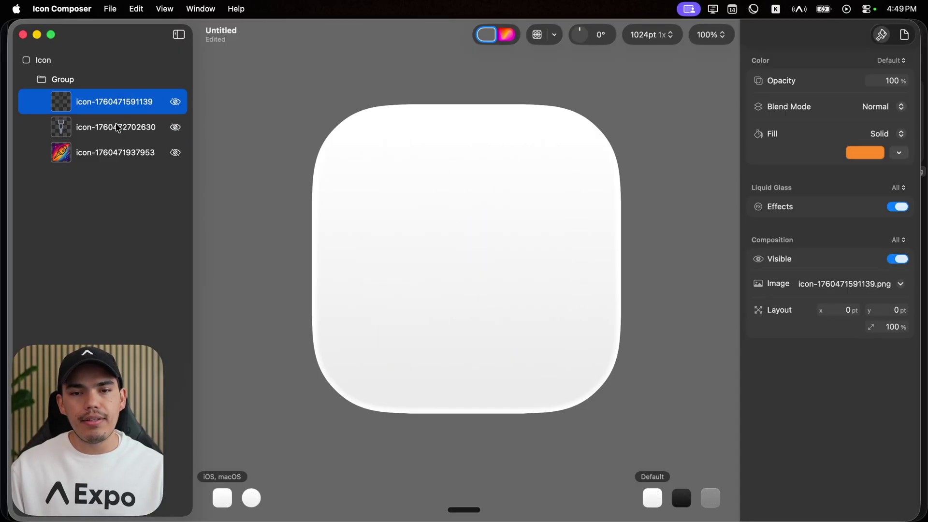
{"action": "left_click", "coordinate": [175, 101]}
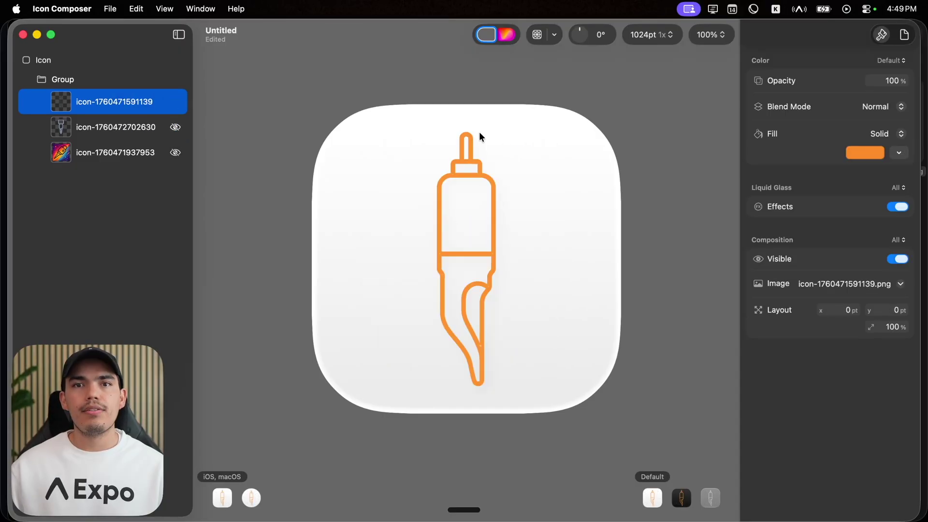
{"action": "left_click", "coordinate": [538, 33]}
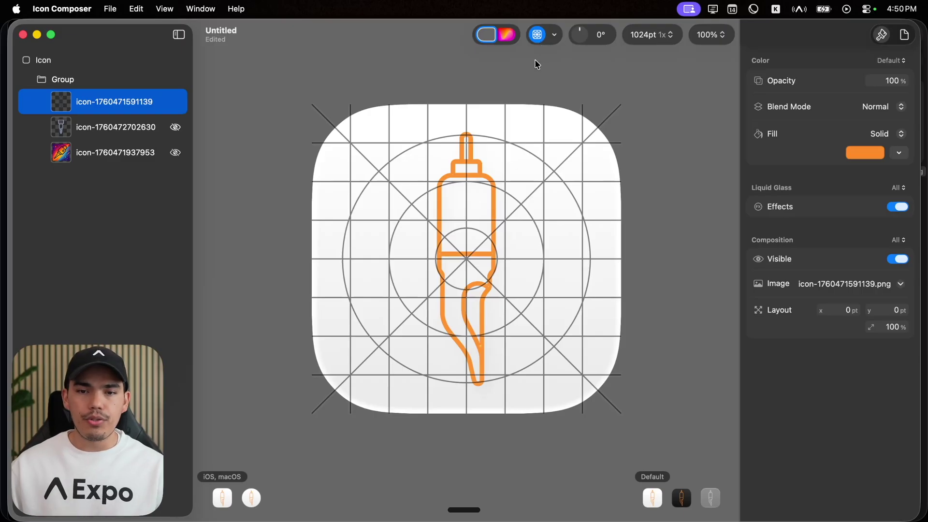
{"action": "left_click", "coordinate": [898, 153]}
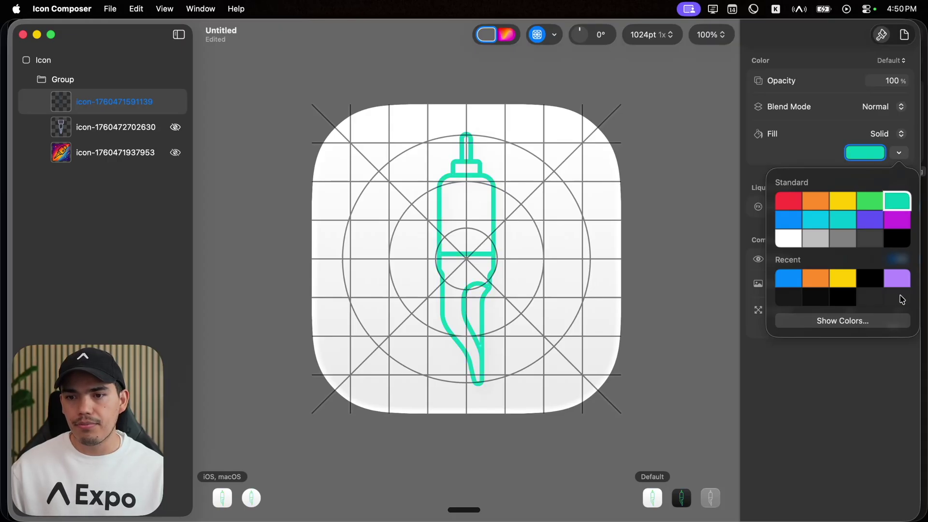
{"action": "left_click", "coordinate": [903, 277]}
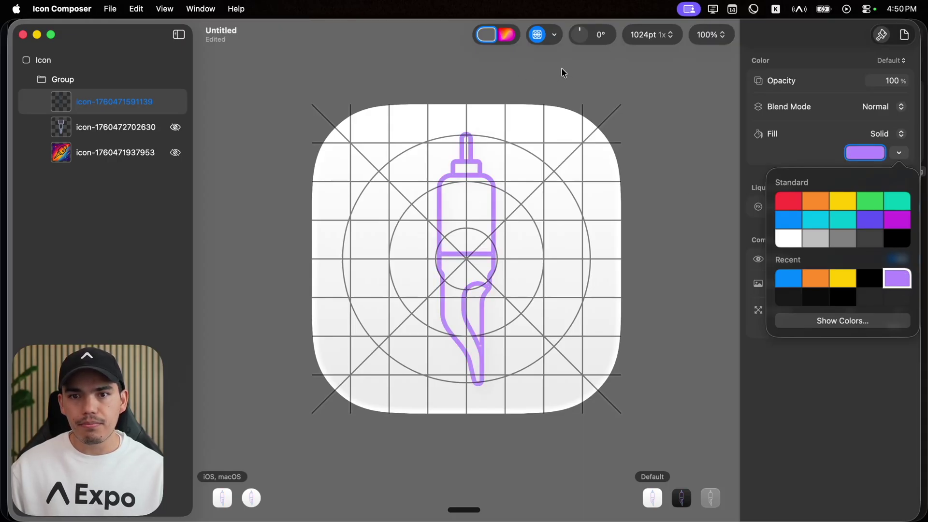
{"action": "left_click", "coordinate": [537, 36]}
{"action": "left_click", "coordinate": [537, 36]}
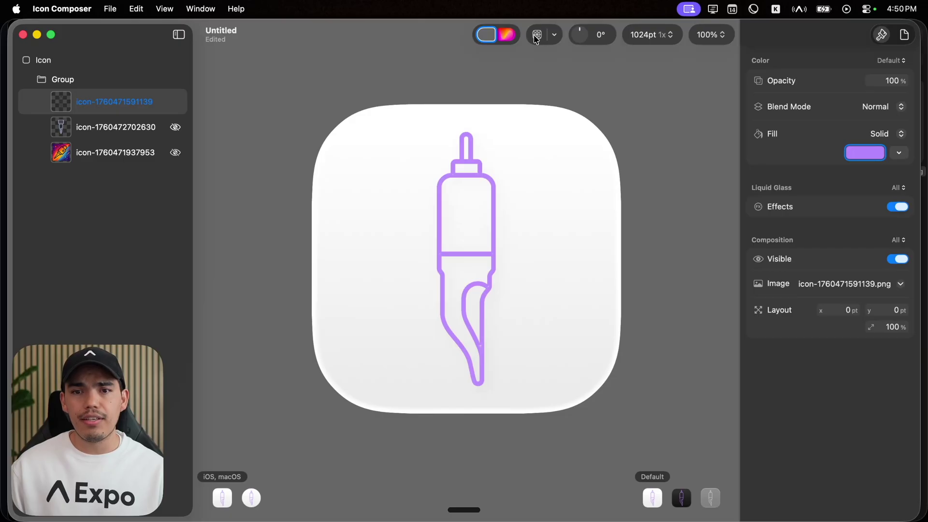
{"action": "left_click", "coordinate": [537, 36]}
{"action": "left_click", "coordinate": [537, 37]}
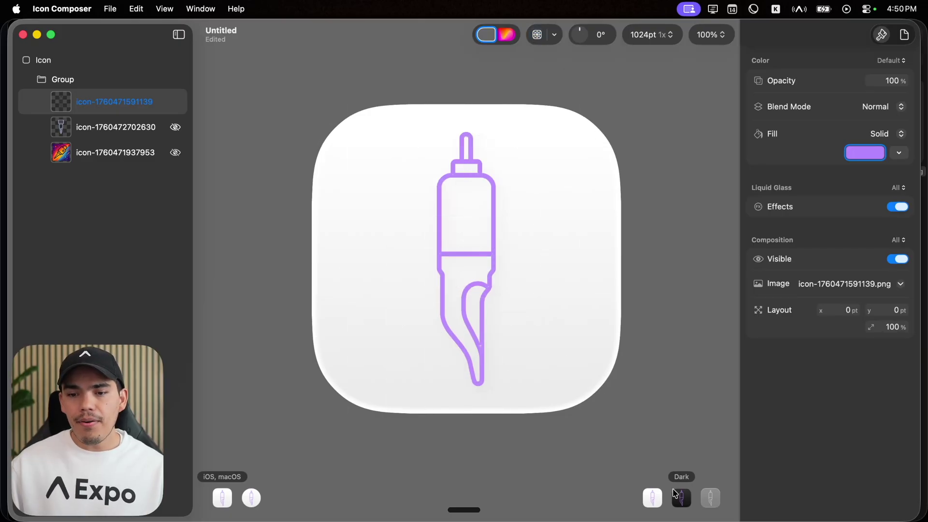
- Preview Dark and Mono, set the light angle to -177°, and return to the Default appearance
{"action": "left_click", "coordinate": [682, 498]}
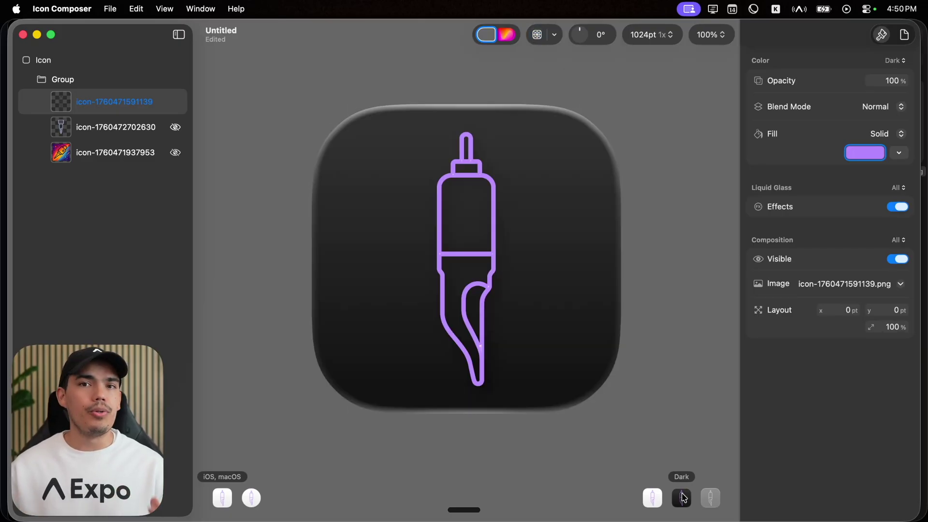
{"action": "left_click", "coordinate": [711, 500]}
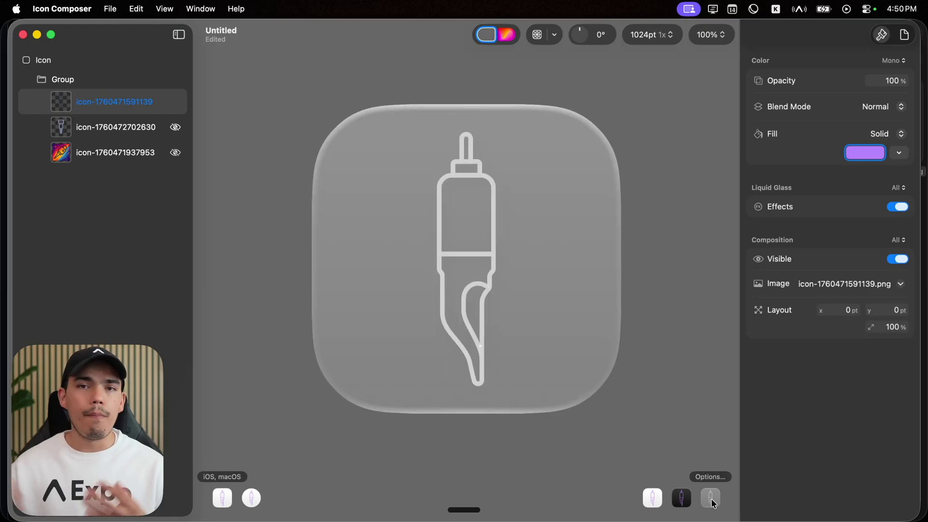
{"action": "mouse_move", "coordinate": [580, 30]}
{"action": "left_mouse_down"}
{"action": "mouse_move", "coordinate": [591, 44]}
{"action": "mouse_move", "coordinate": [574, 30]}
{"action": "mouse_move", "coordinate": [581, 42]}
{"action": "left_mouse_up"}
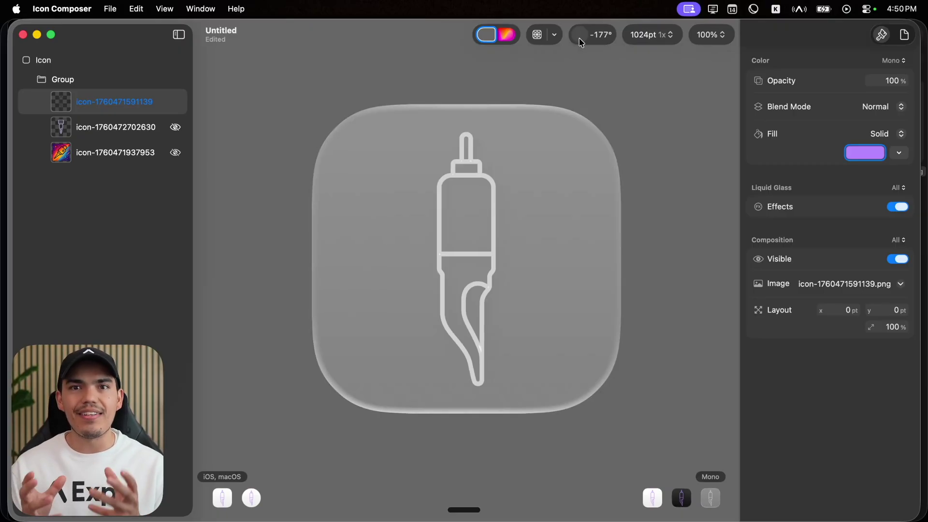
{"action": "left_click", "coordinate": [159, 107]}
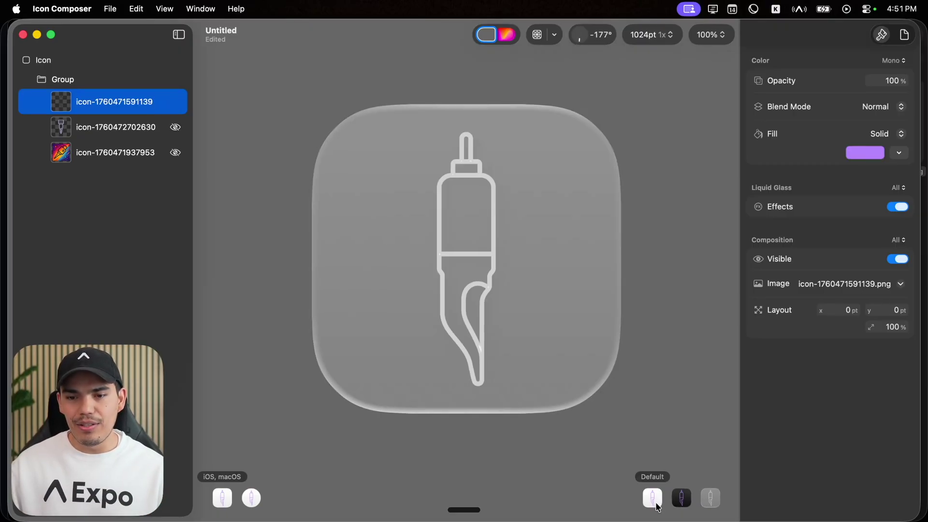
{"action": "left_click", "coordinate": [656, 503]}
{"action": "left_click", "coordinate": [177, 103]}
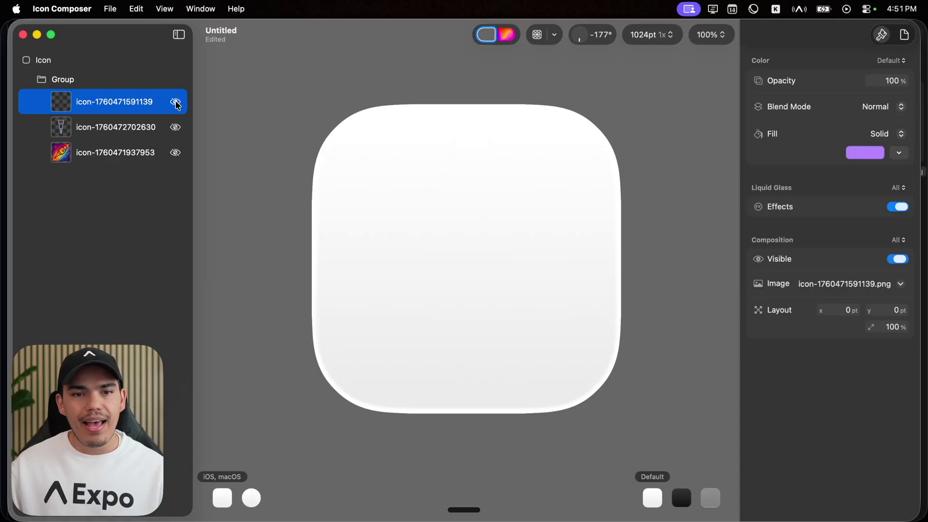
{"action": "left_click", "coordinate": [175, 127]}
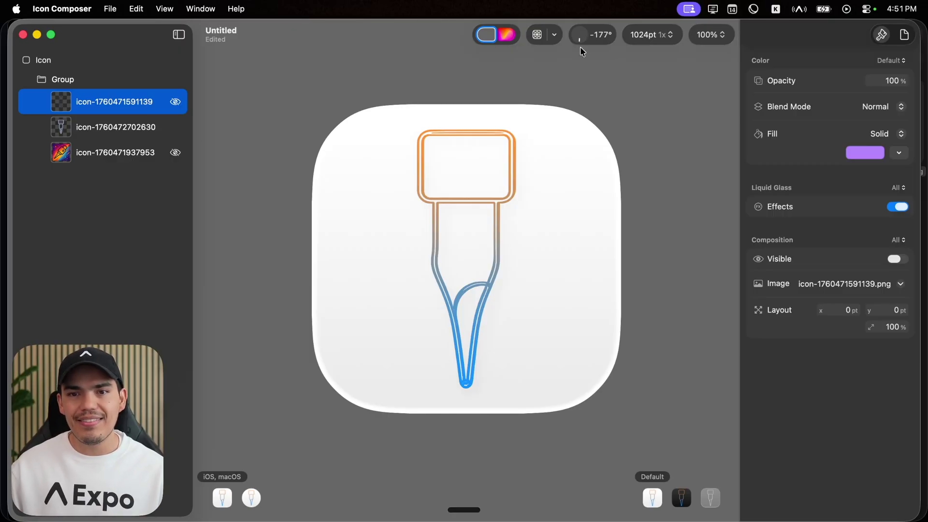
{"action": "left_click", "coordinate": [537, 35]}
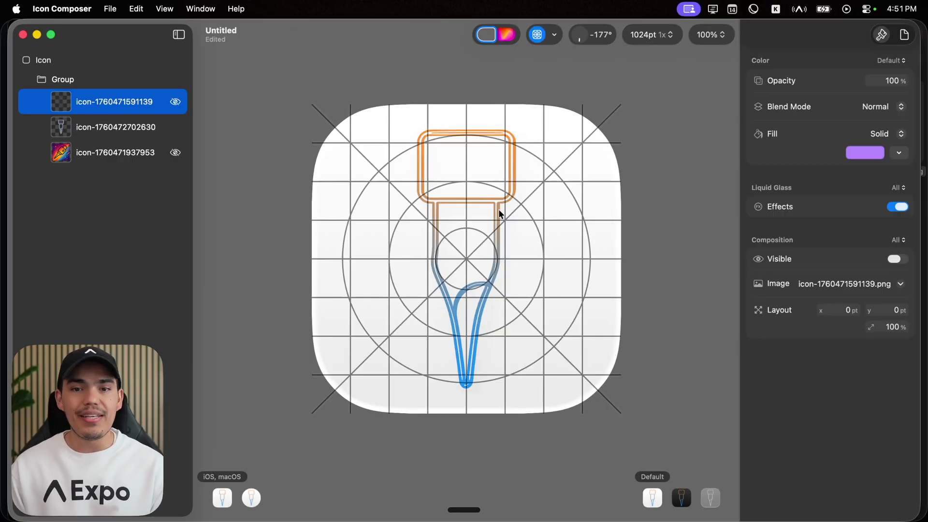
{"action": "left_click", "coordinate": [103, 129]}
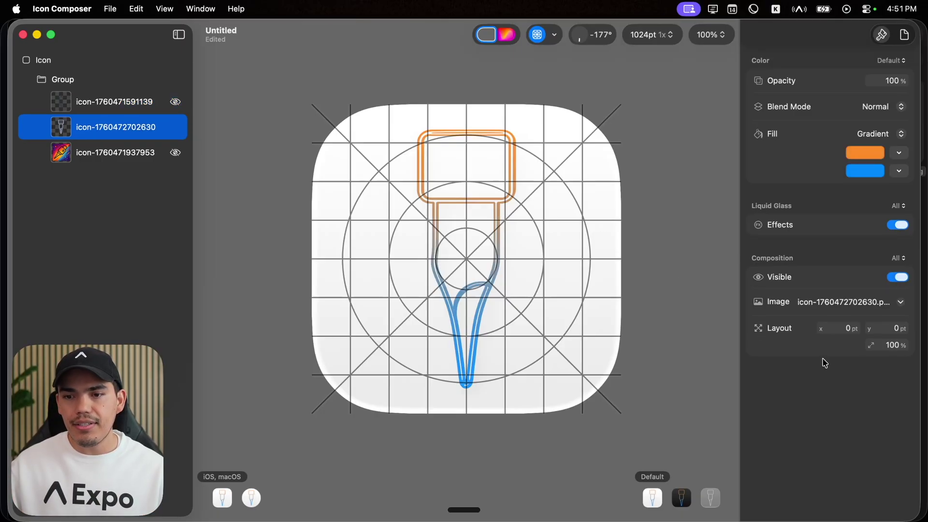
- Scale the gradient pen to 93%, offset it 7 pt vertically, and turn off the grid guides
{"action": "left_click_drag", "start_coordinate": [890, 346], "coordinate": [882, 349]}
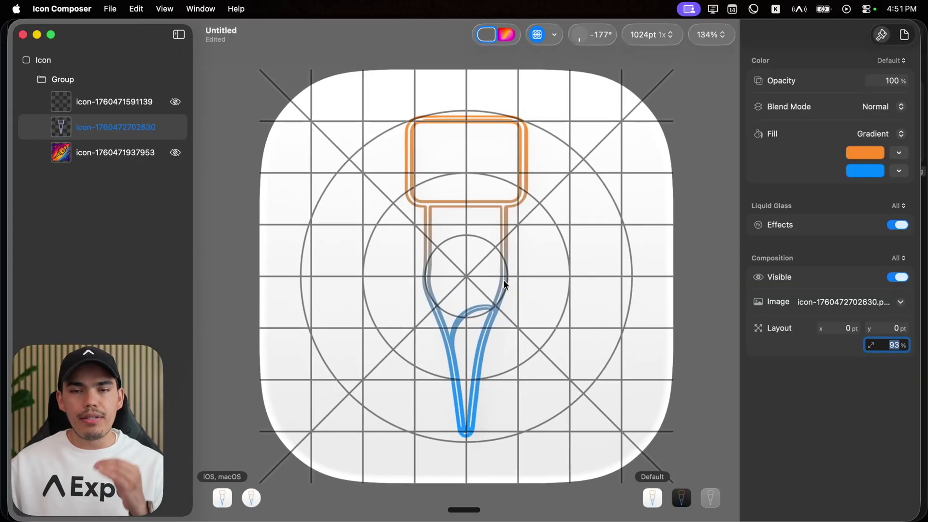
{"action": "scroll", "coordinate": [503, 280], "scroll_direction": "up", "scroll_amount": 5}
{"action": "scroll", "coordinate": [503, 279], "scroll_direction": "up", "scroll_amount": 2}
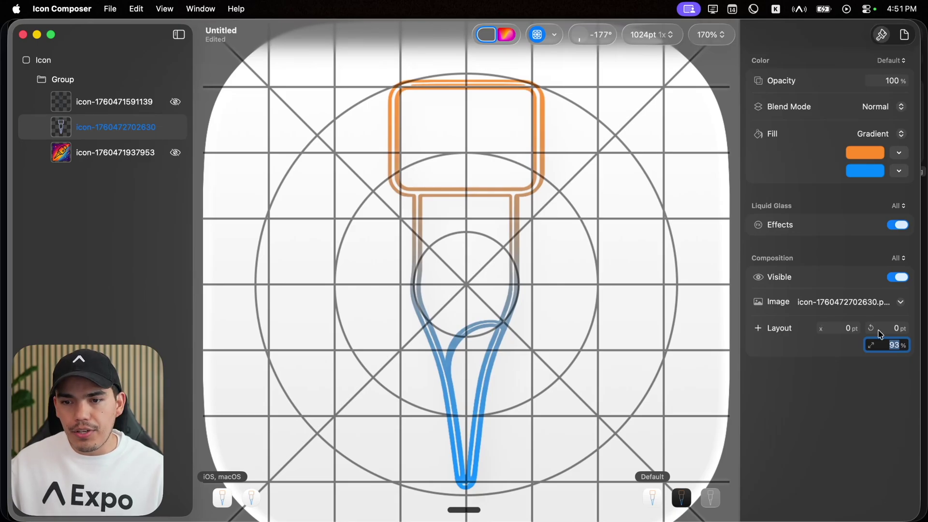
{"action": "left_click_drag", "start_coordinate": [877, 334], "coordinate": [894, 332]}
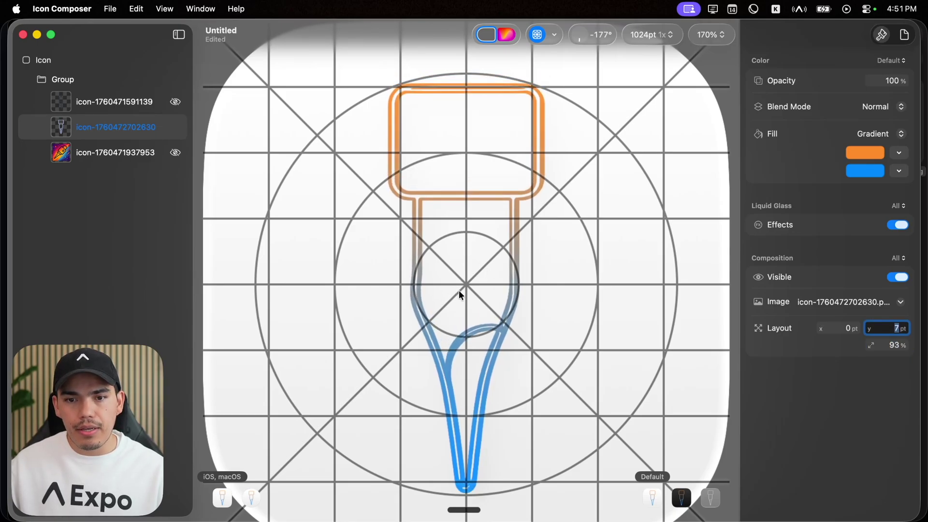
{"action": "scroll", "coordinate": [455, 292], "scroll_direction": "down", "scroll_amount": 5}
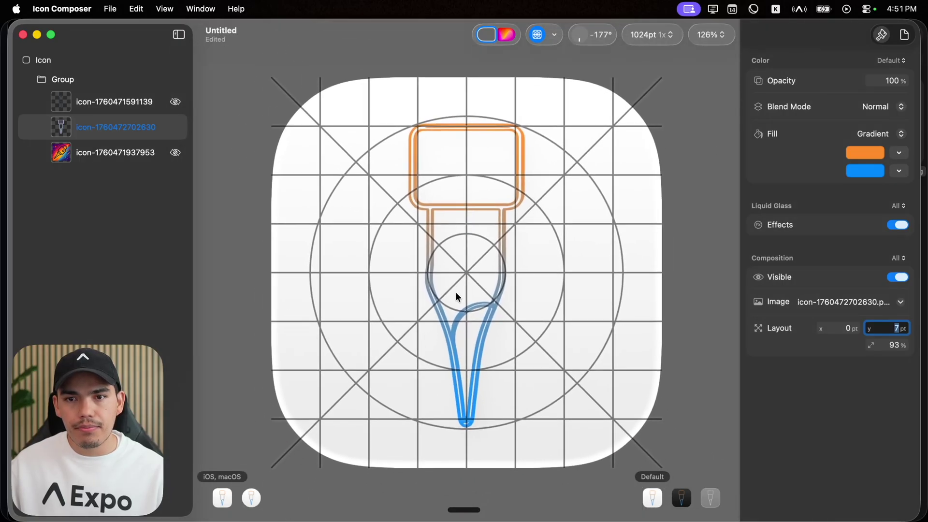
{"action": "scroll", "coordinate": [455, 291], "scroll_direction": "down", "scroll_amount": 1}
{"action": "left_click", "coordinate": [536, 34]}
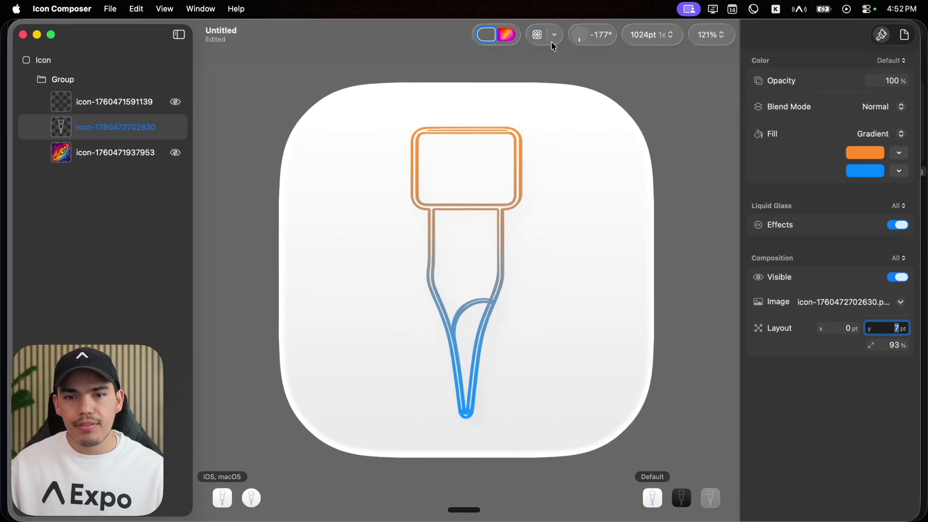
- Preview the icon in Dark and Mono appearances and over the blue gradient backdrop
{"action": "left_click", "coordinate": [681, 497]}
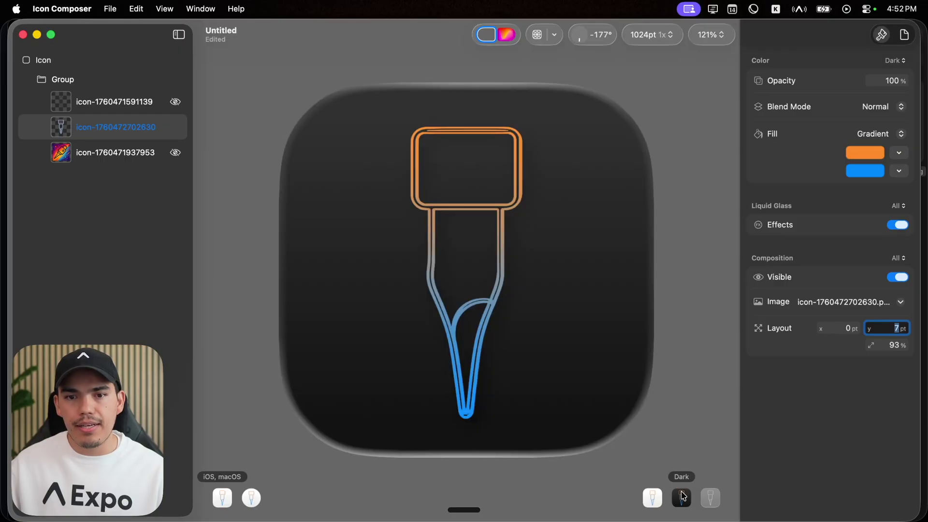
{"action": "left_click", "coordinate": [709, 505]}
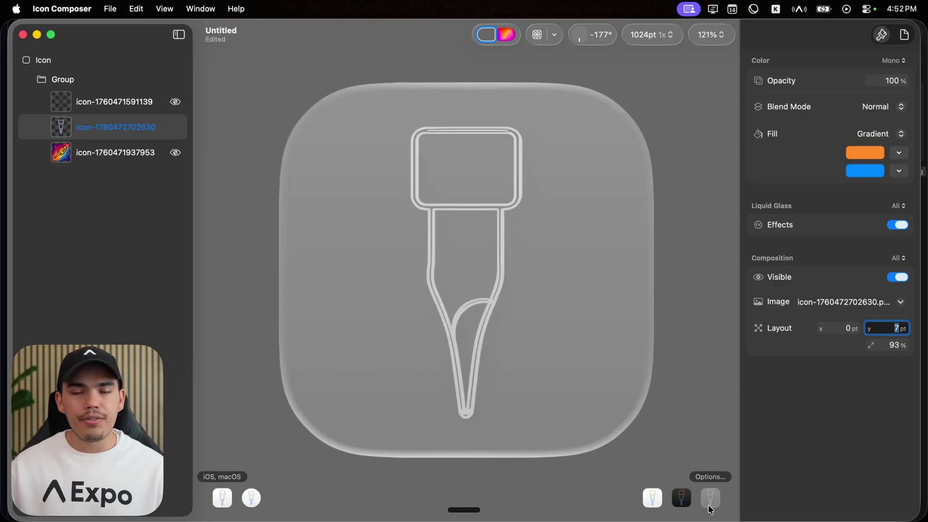
{"action": "left_click", "coordinate": [505, 35]}
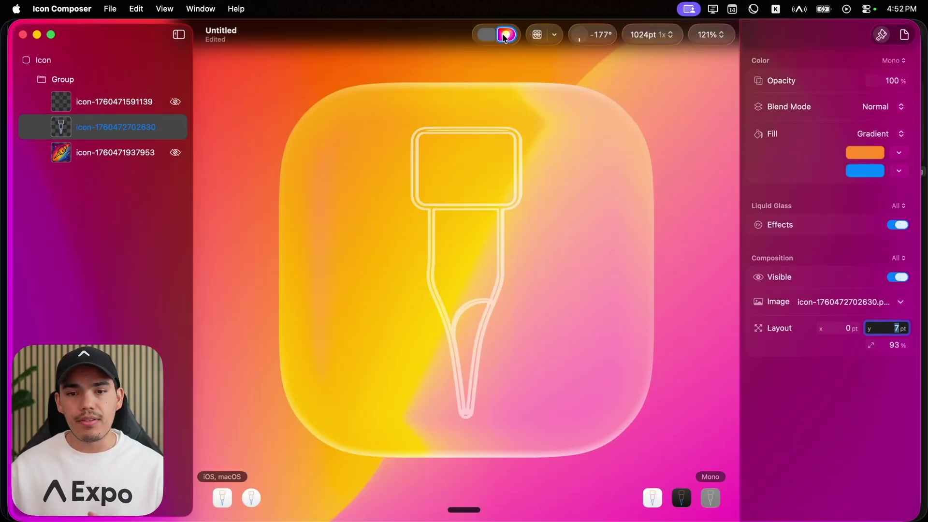
{"action": "left_click", "coordinate": [503, 35]}
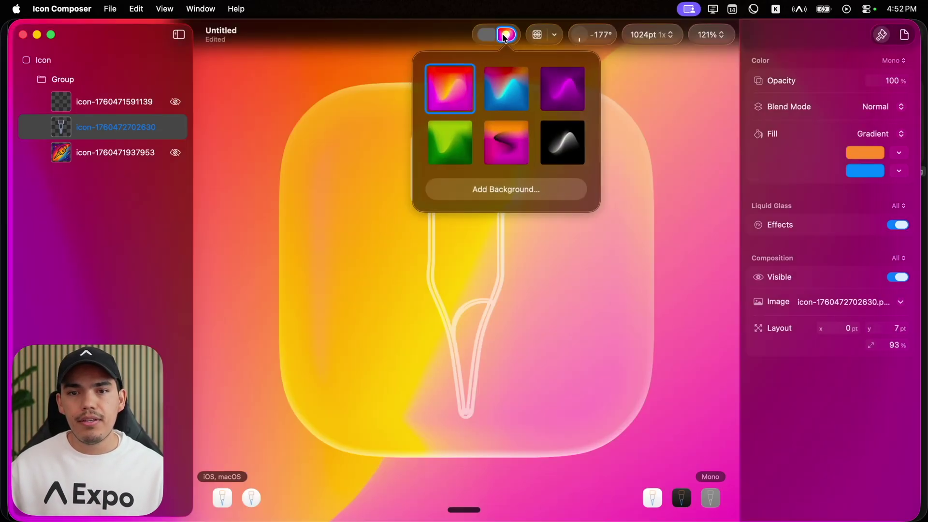
{"action": "left_click", "coordinate": [504, 86]}
{"action": "left_click", "coordinate": [657, 143]}
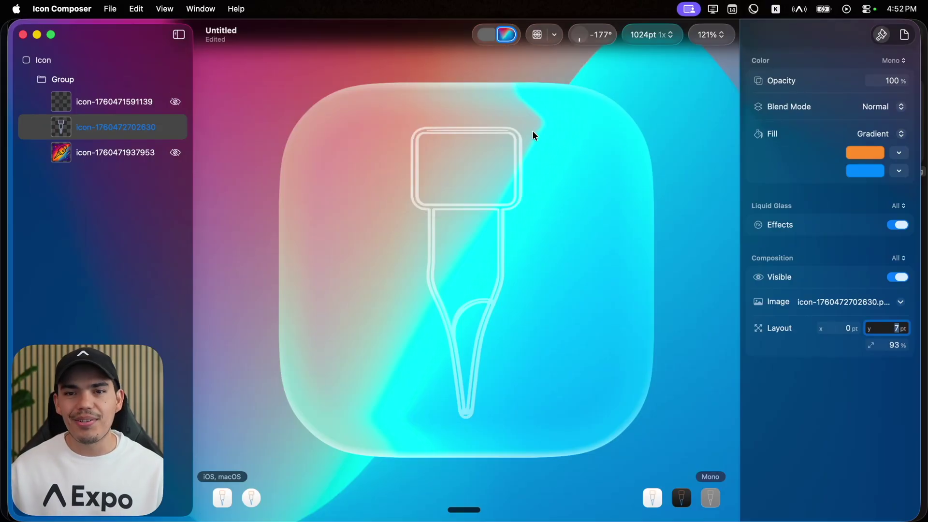
- Try the black-and-white and green backdrops, then return to the plain grey backdrop
{"action": "left_click", "coordinate": [499, 35]}
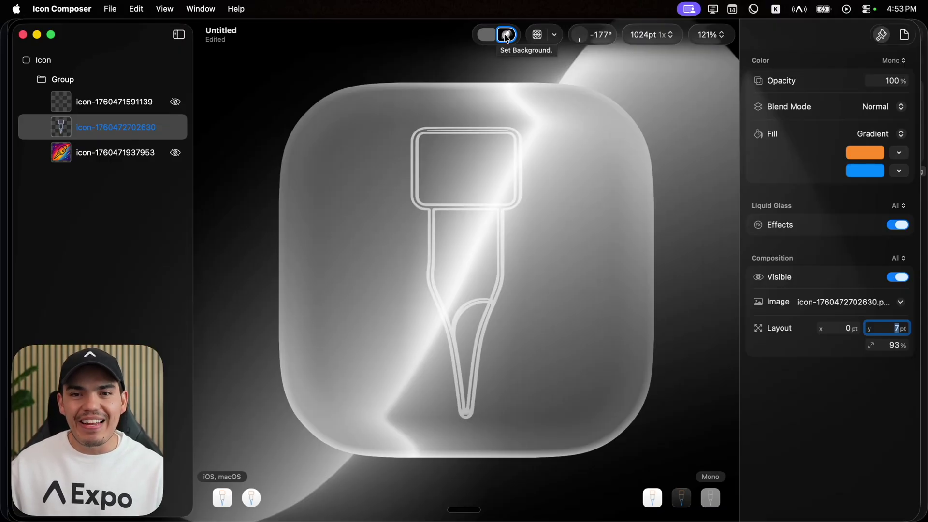
{"action": "left_click", "coordinate": [503, 34]}
{"action": "left_click", "coordinate": [465, 138]}
{"action": "left_click", "coordinate": [354, 285]}
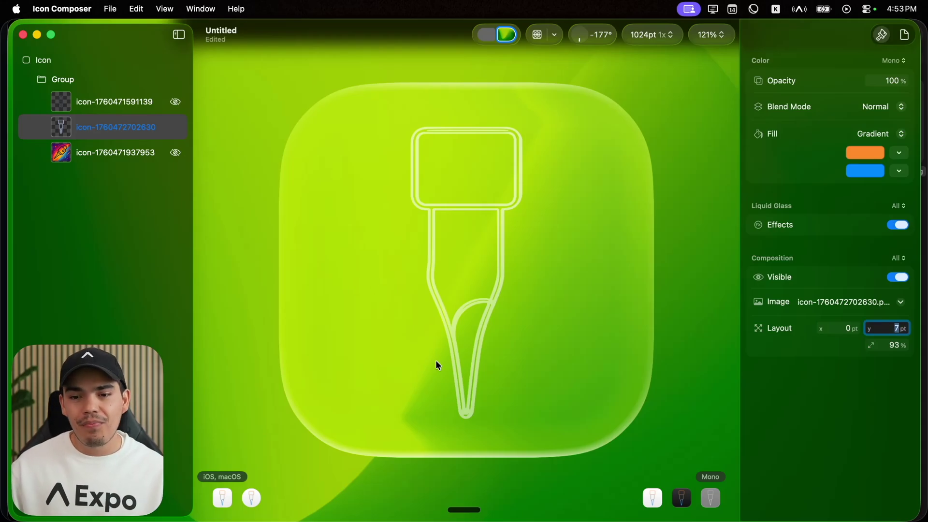
{"action": "left_click", "coordinate": [483, 35]}
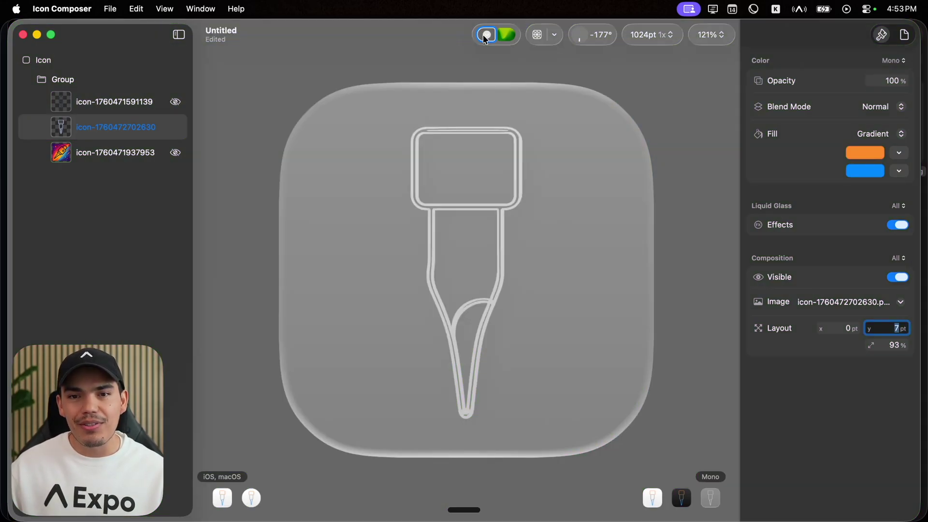
{"action": "left_click", "coordinate": [710, 502]}
- Cycle Mono, Dark and Default appearances, then swap the gradient pen for the colourful artwork layer
{"action": "left_click", "coordinate": [708, 502]}
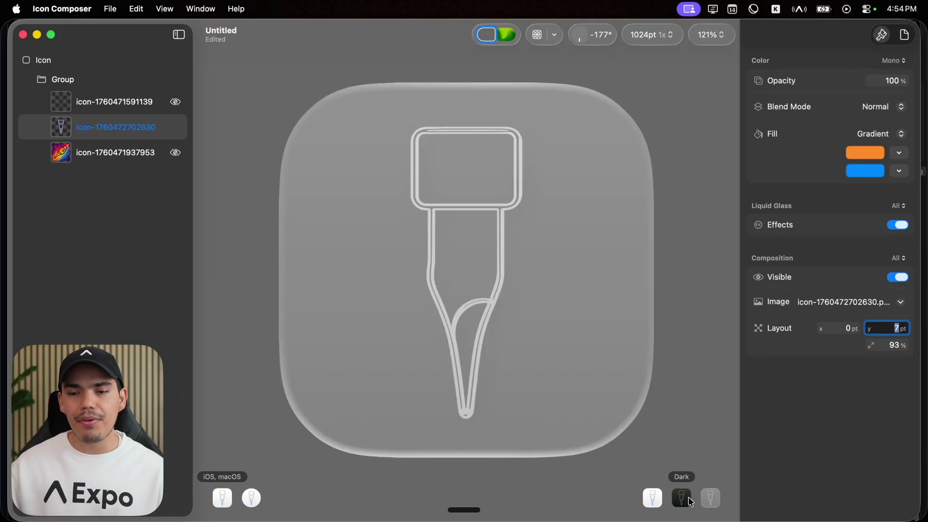
{"action": "left_click", "coordinate": [681, 499]}
{"action": "left_click", "coordinate": [654, 497]}
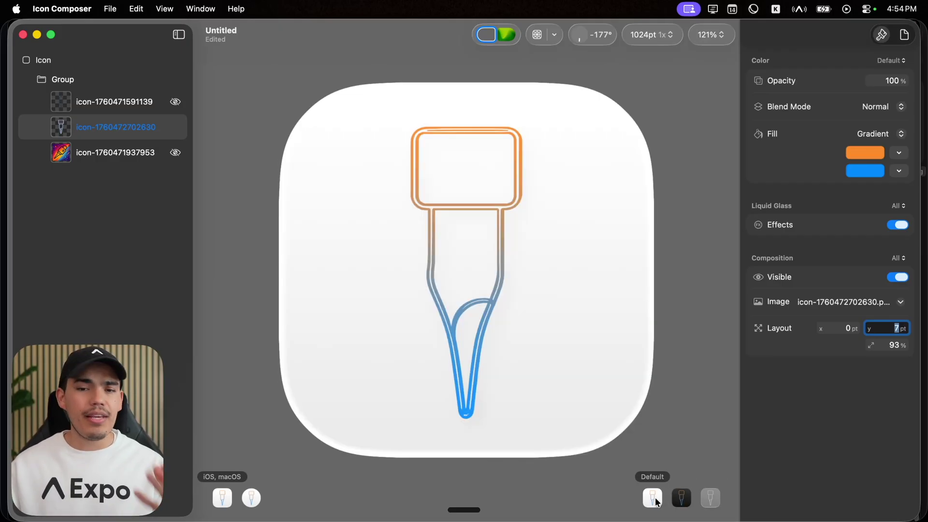
{"action": "left_click", "coordinate": [175, 127]}
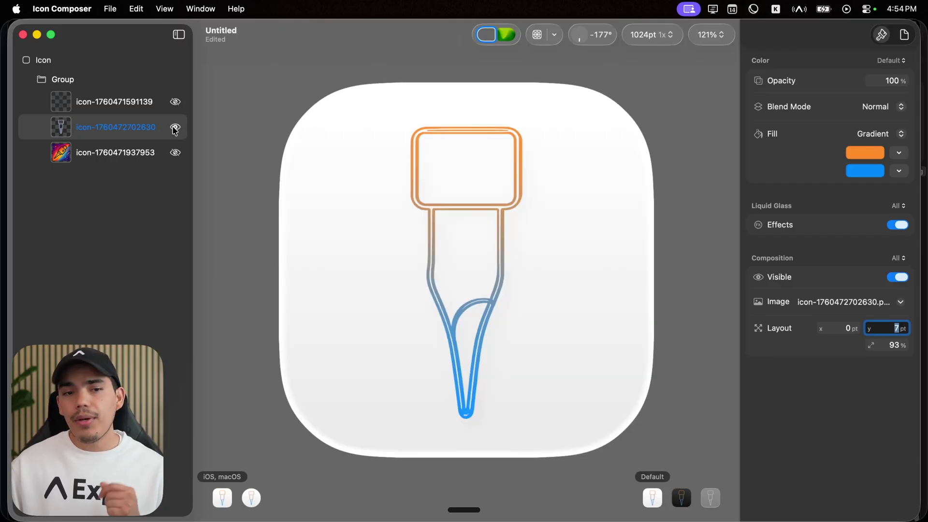
{"action": "left_click", "coordinate": [175, 153]}
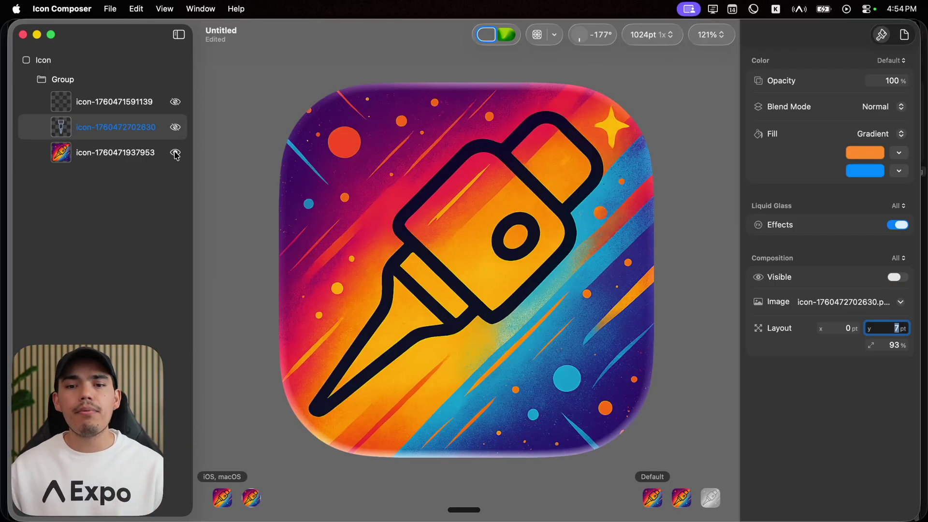
{"action": "key", "text": "super+Tab"}
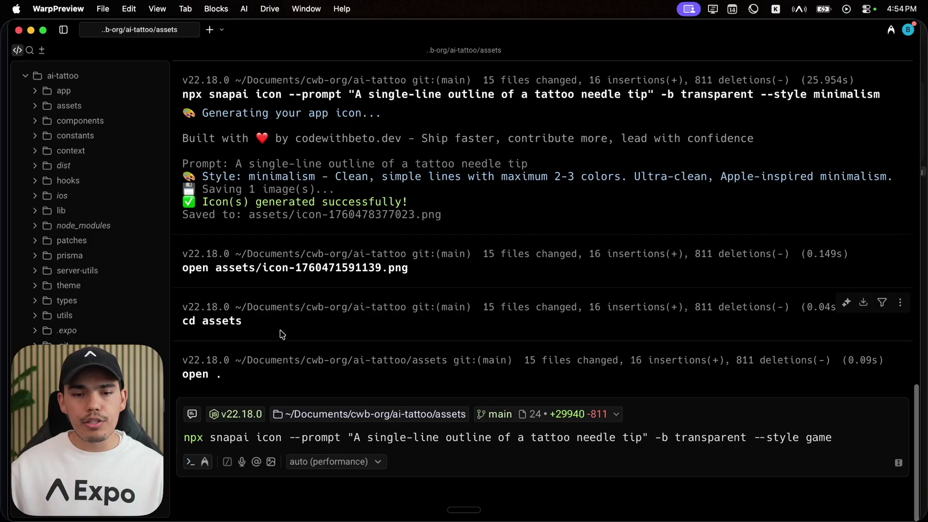
{"action": "left_click_drag", "start_coordinate": [831, 436], "coordinate": [764, 432]}
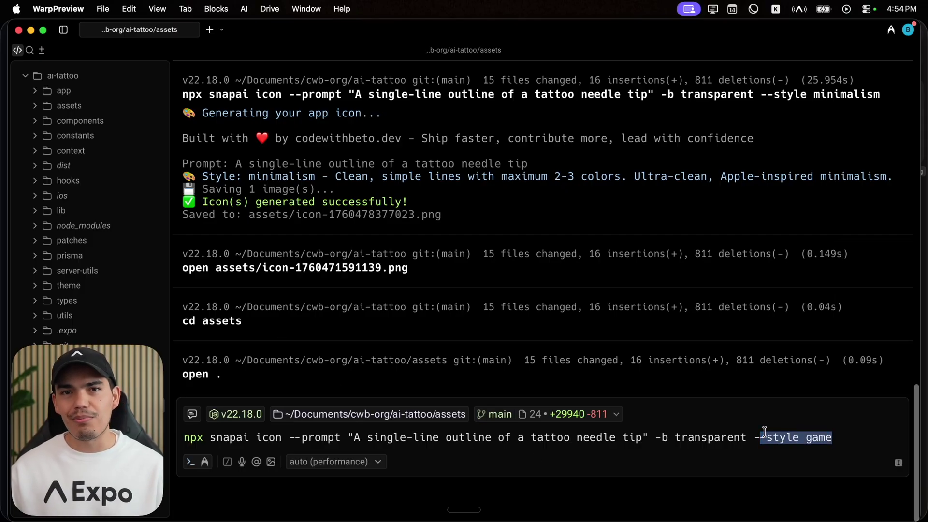
{"action": "left_click_drag", "start_coordinate": [408, 437], "coordinate": [681, 437]}
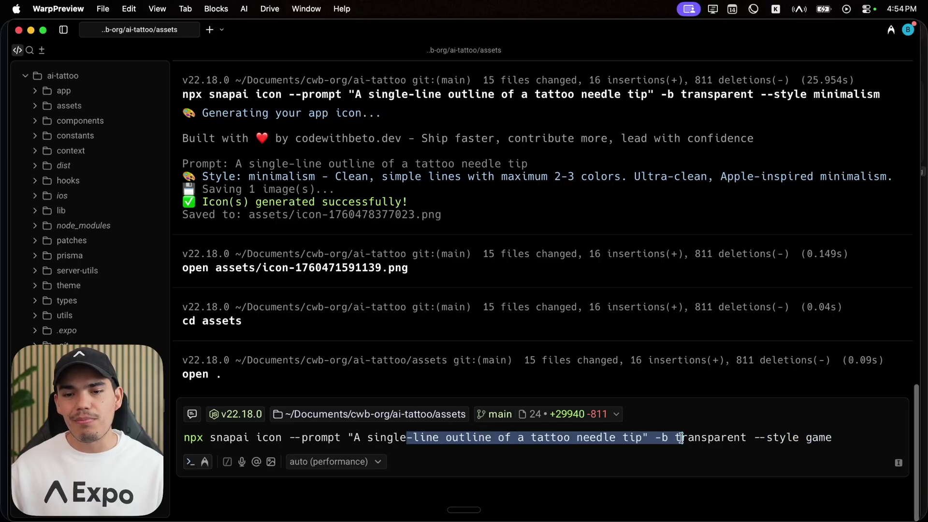
{"action": "left_click", "coordinate": [713, 440]}
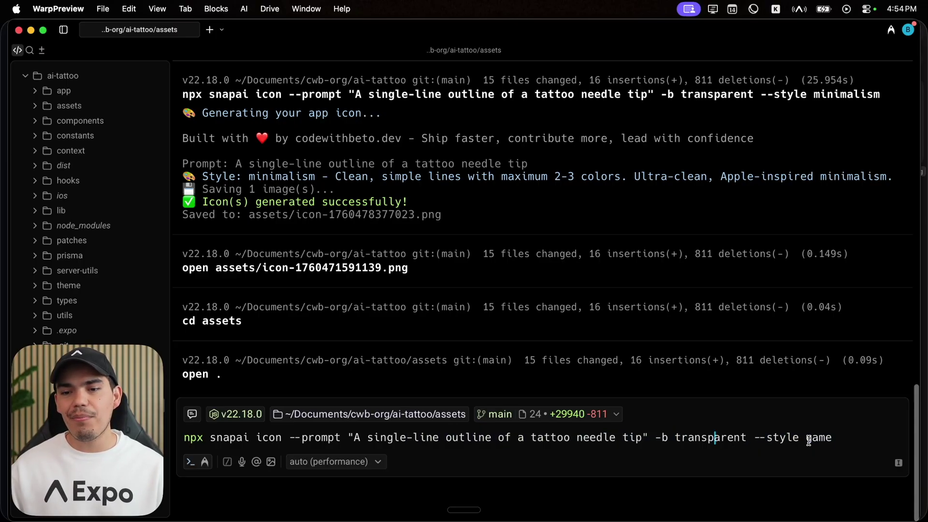
{"action": "left_click_drag", "start_coordinate": [833, 437], "coordinate": [776, 440]}
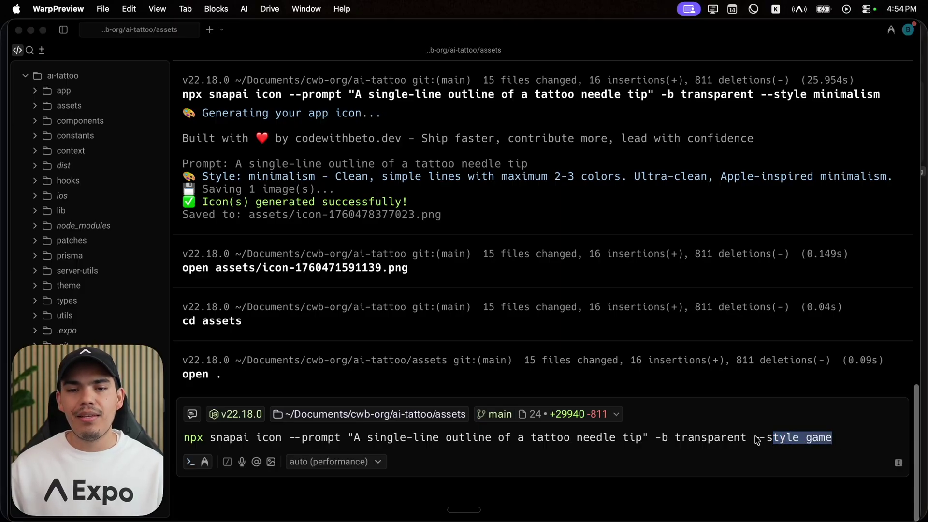
{"action": "key", "text": "super+Tab"}
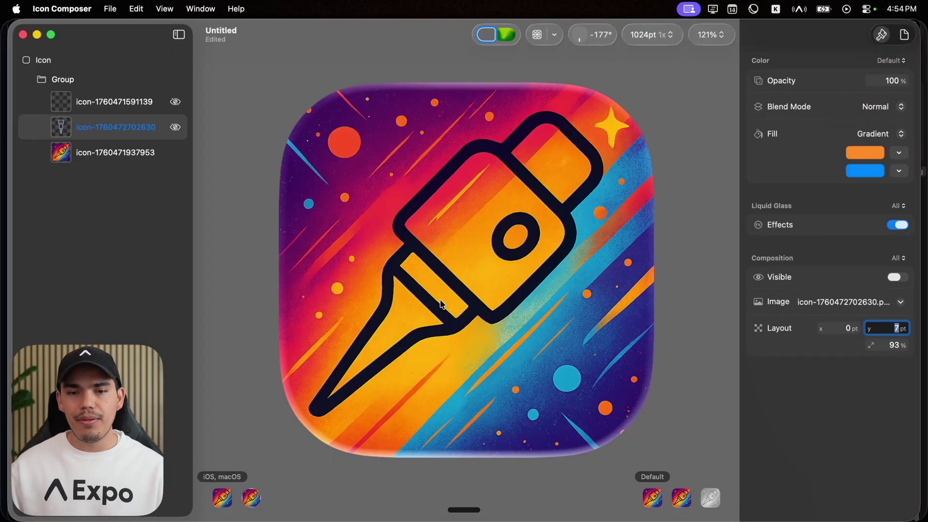
- Select the colourful artwork layer, test a smaller scale, then restore it to full size
{"action": "left_click", "coordinate": [87, 154]}
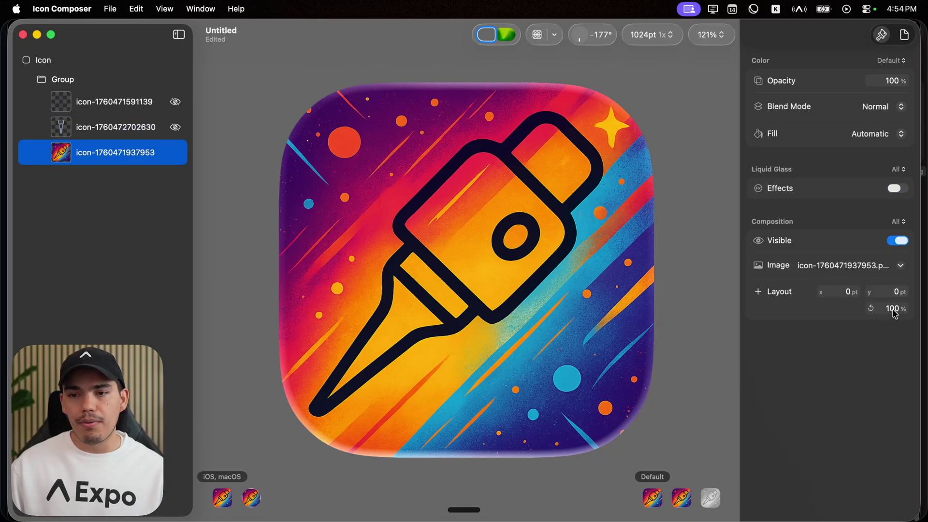
{"action": "left_click_drag", "start_coordinate": [895, 313], "coordinate": [865, 313]}
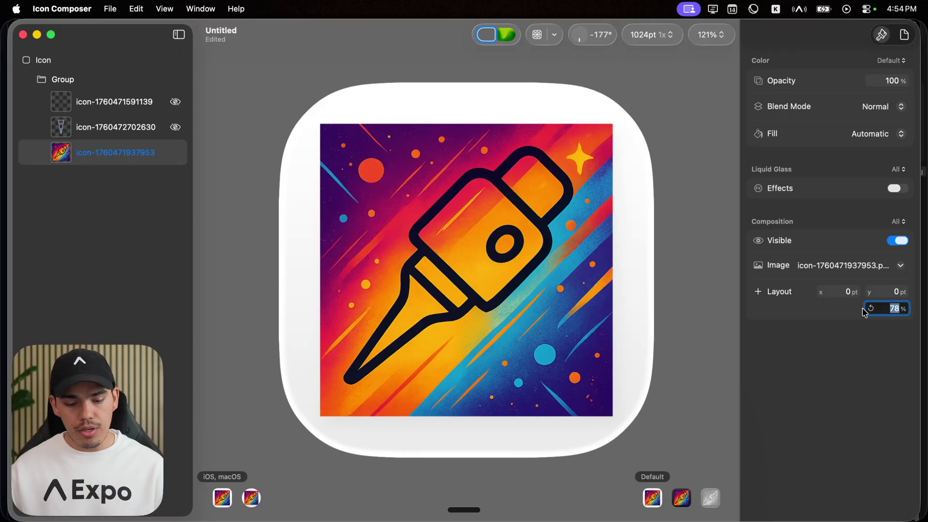
{"action": "left_click", "coordinate": [869, 309]}
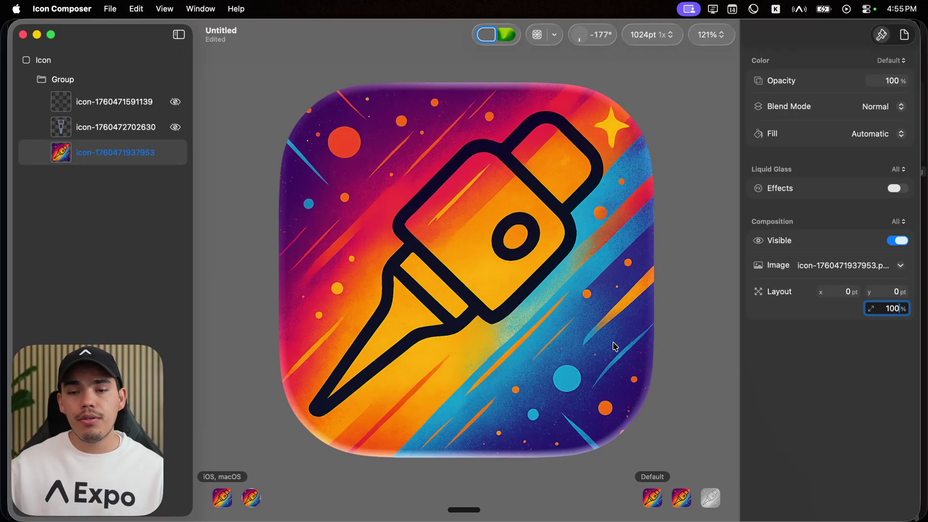
- Preview over the gradient backdrop in Default appearance, toggling Liquid Glass effects on and off
{"action": "left_click", "coordinate": [711, 500]}
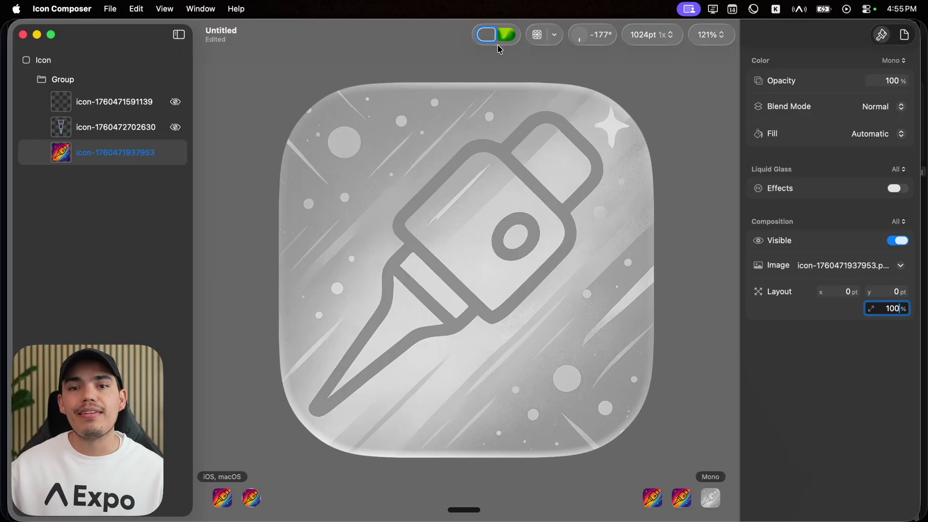
{"action": "left_click", "coordinate": [506, 35]}
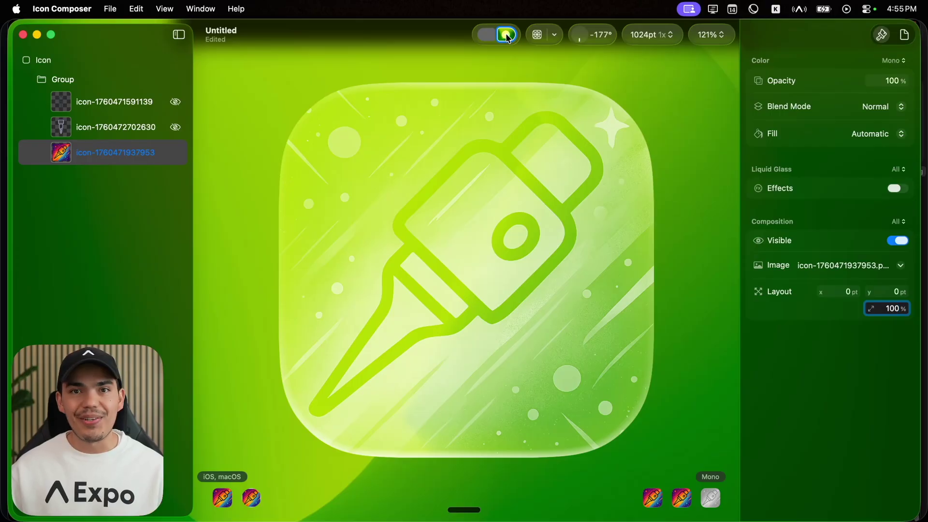
{"action": "left_click", "coordinate": [506, 35]}
{"action": "left_click", "coordinate": [503, 74]}
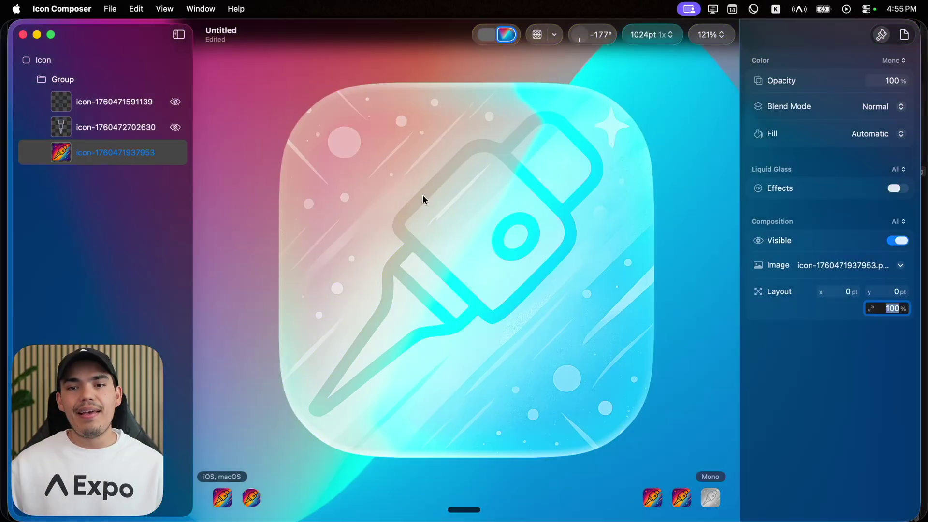
{"action": "left_click", "coordinate": [650, 499]}
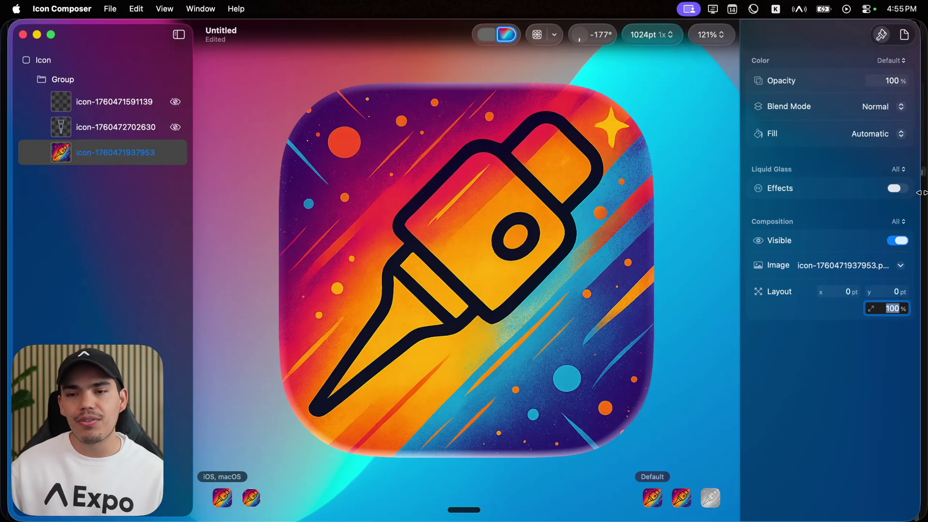
{"action": "left_click", "coordinate": [894, 189]}
{"action": "left_click", "coordinate": [895, 189]}
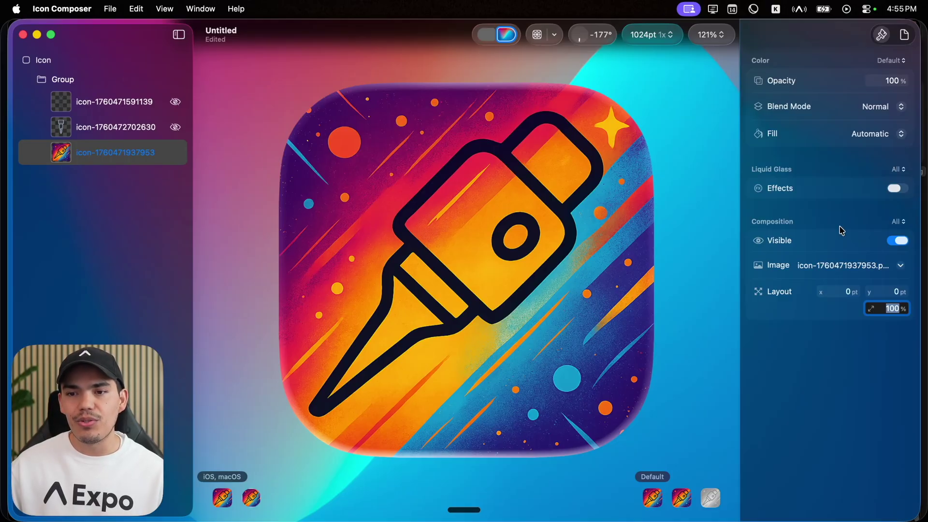
{"action": "left_click", "coordinate": [174, 153]}
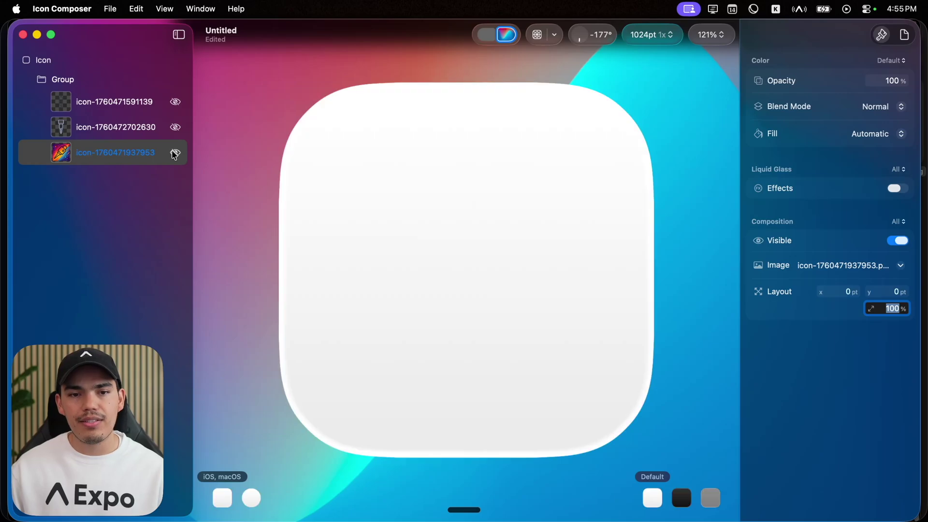
{"action": "left_click", "coordinate": [174, 153]}
{"action": "left_click", "coordinate": [174, 153]}
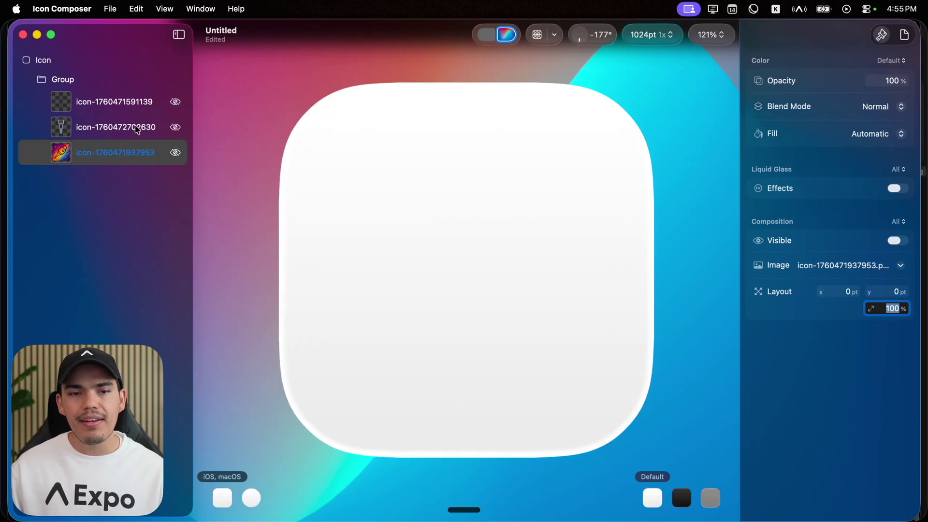
{"action": "left_click", "coordinate": [137, 129]}
{"action": "left_click", "coordinate": [176, 127]}
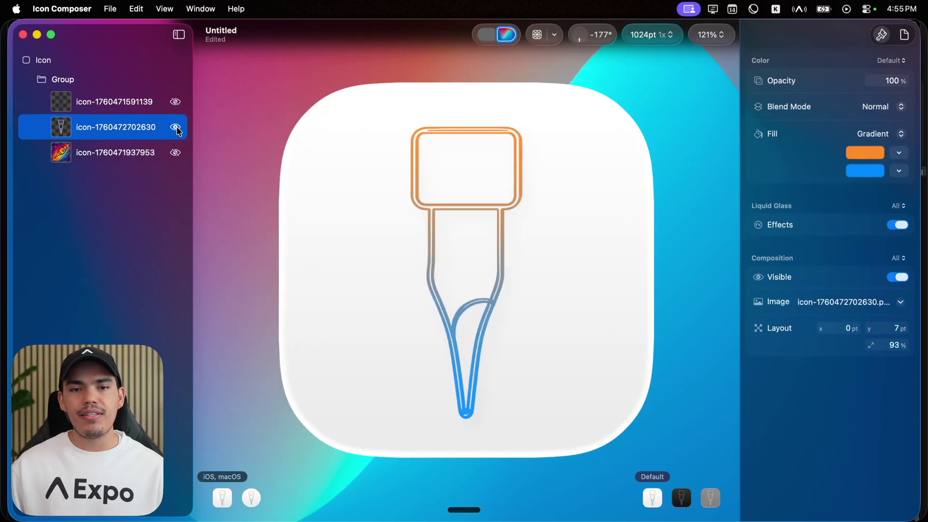
- Compare the needle outline with Liquid Glass effects off and on, leaving them on
{"action": "left_click", "coordinate": [897, 225]}
{"action": "left_click", "coordinate": [897, 225]}
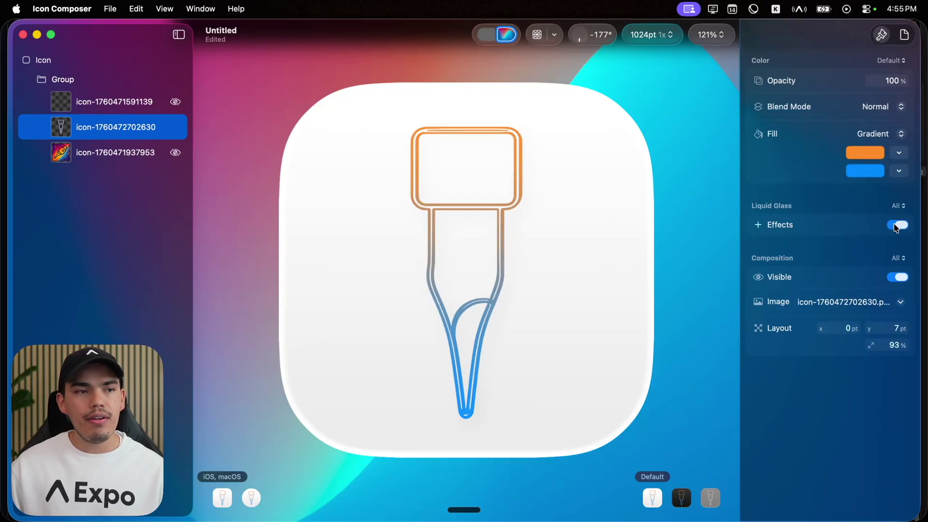
{"action": "scroll", "coordinate": [513, 172], "scroll_direction": "up", "scroll_amount": 5}
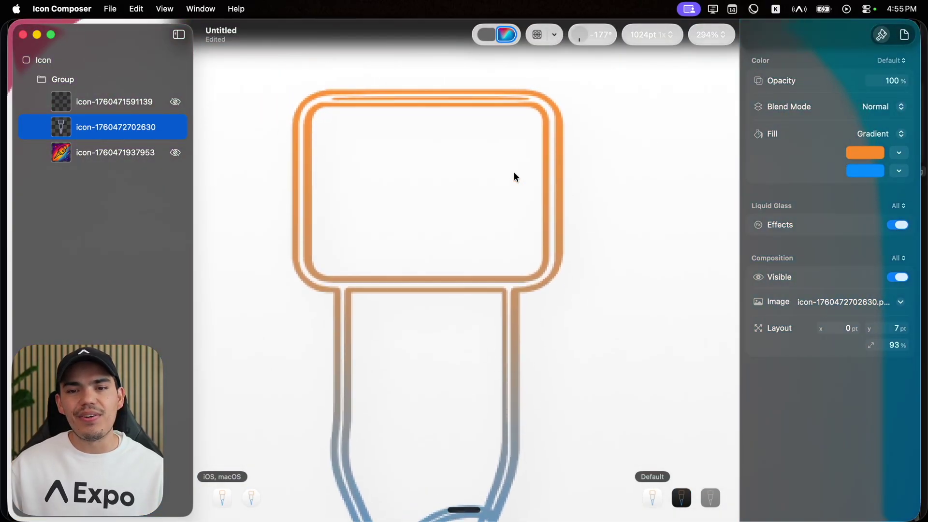
{"action": "scroll", "coordinate": [513, 172], "scroll_direction": "up", "scroll_amount": 5}
{"action": "scroll", "coordinate": [513, 172], "scroll_direction": "up", "scroll_amount": 1}
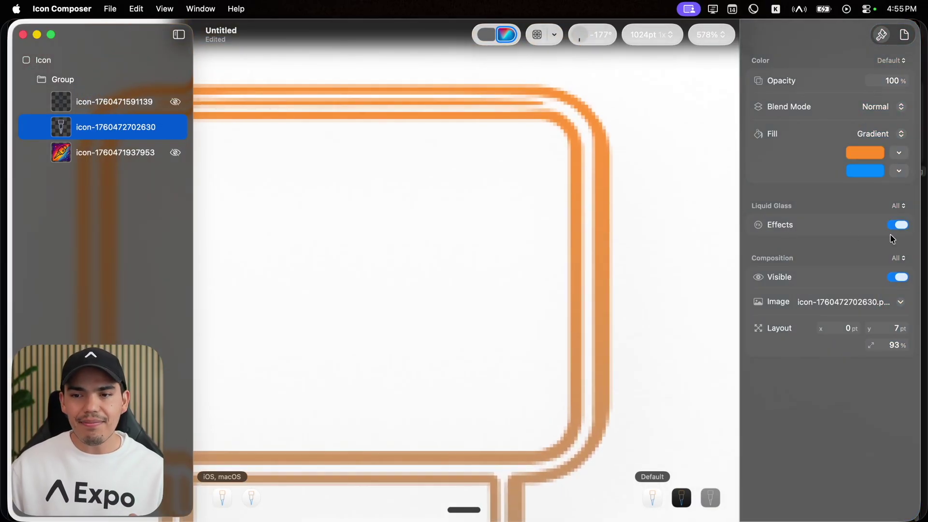
{"action": "left_click", "coordinate": [899, 225]}
{"action": "left_click", "coordinate": [899, 225]}
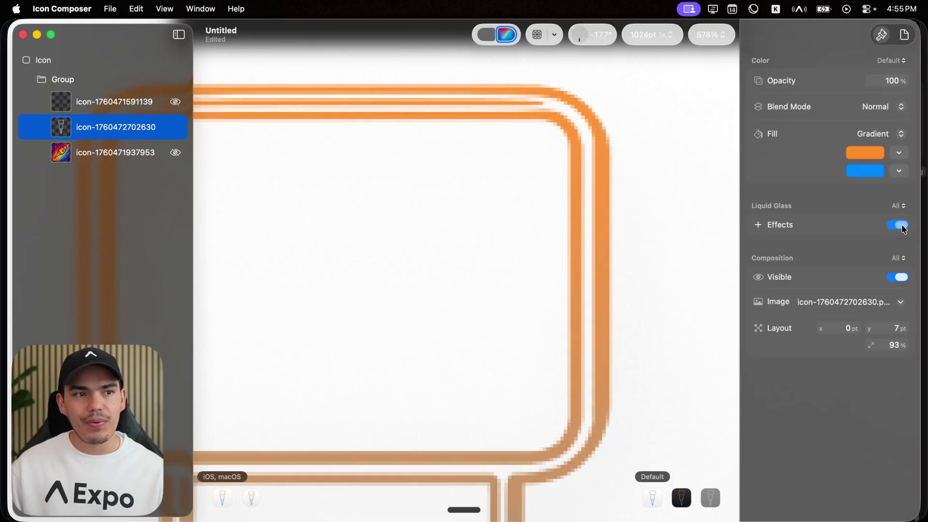
{"action": "left_click", "coordinate": [900, 225]}
{"action": "left_click", "coordinate": [900, 225]}
{"action": "left_click", "coordinate": [899, 225]}
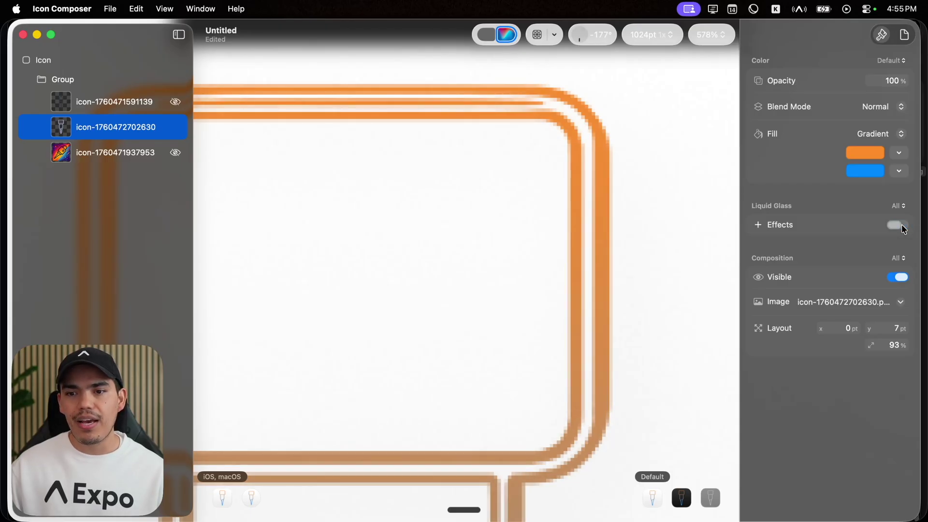
{"action": "left_click", "coordinate": [901, 225]}
{"action": "key", "text": "super+0"}
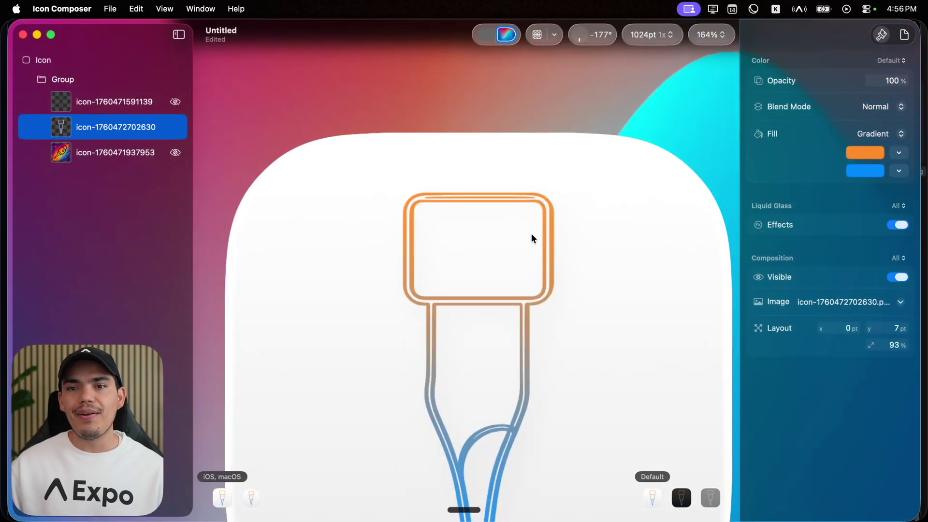
{"action": "key", "text": "super+minus"}
{"action": "key", "text": "super+minus"}
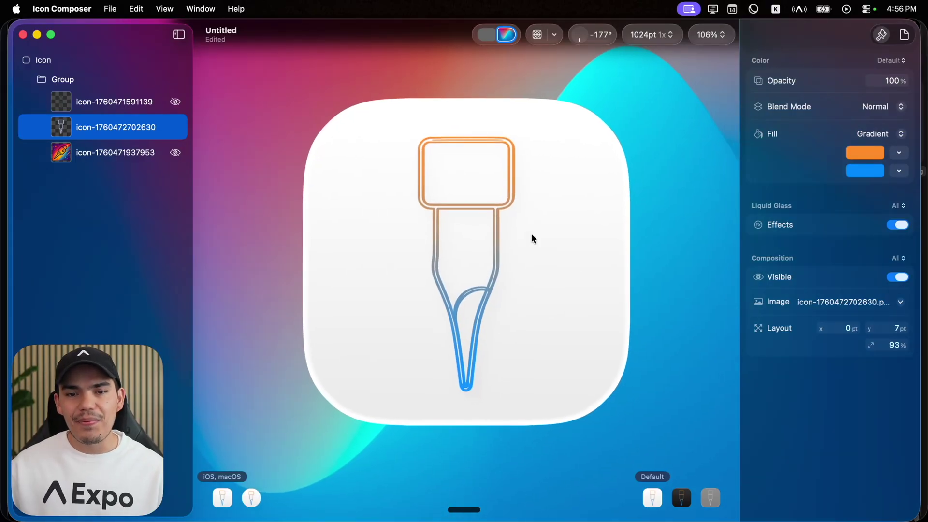
{"action": "key", "text": "super+minus"}
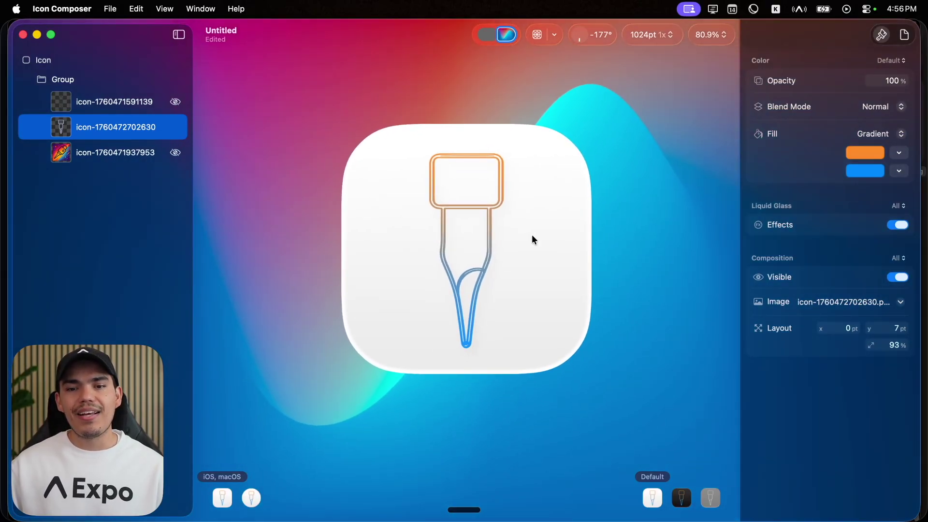
{"action": "key", "text": "super+equal"}
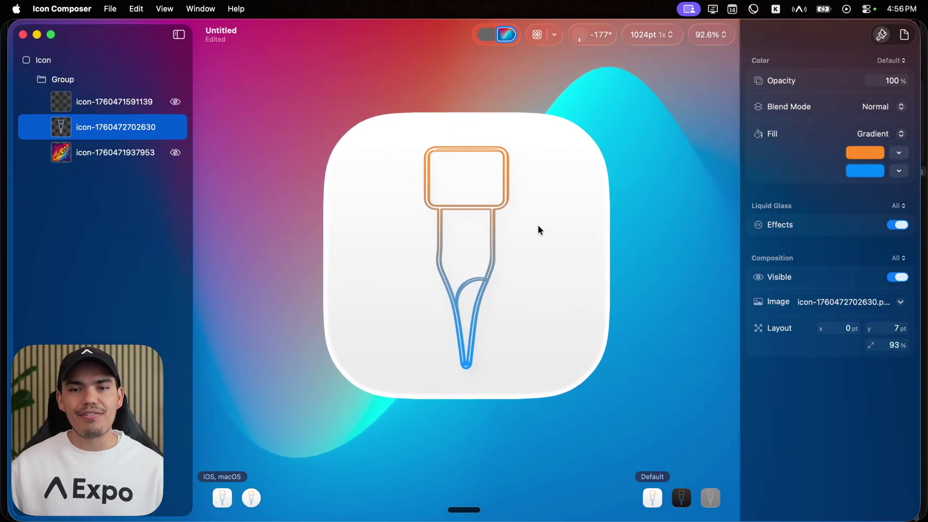
- Start a PNG export from the File menu, cancel it, and switch the backdrop to plain grey
{"action": "left_click", "coordinate": [111, 10]}
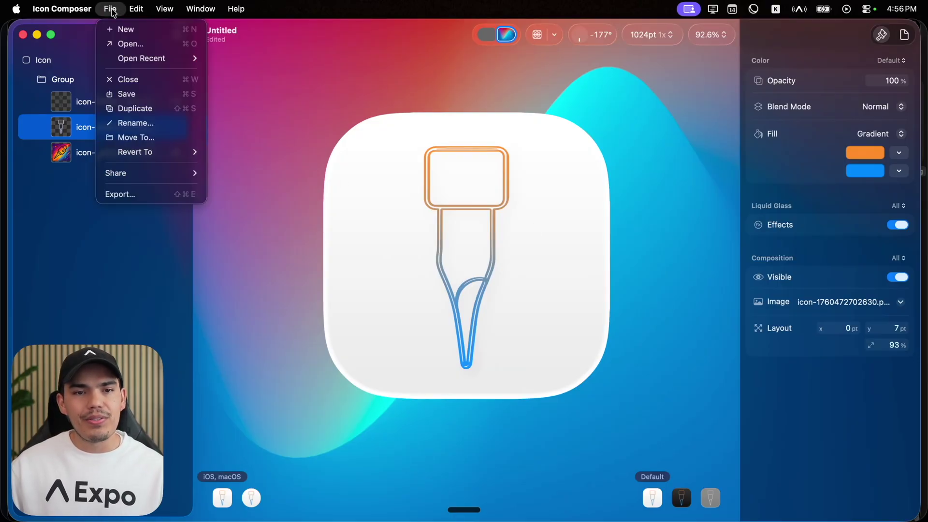
{"action": "left_click", "coordinate": [153, 195]}
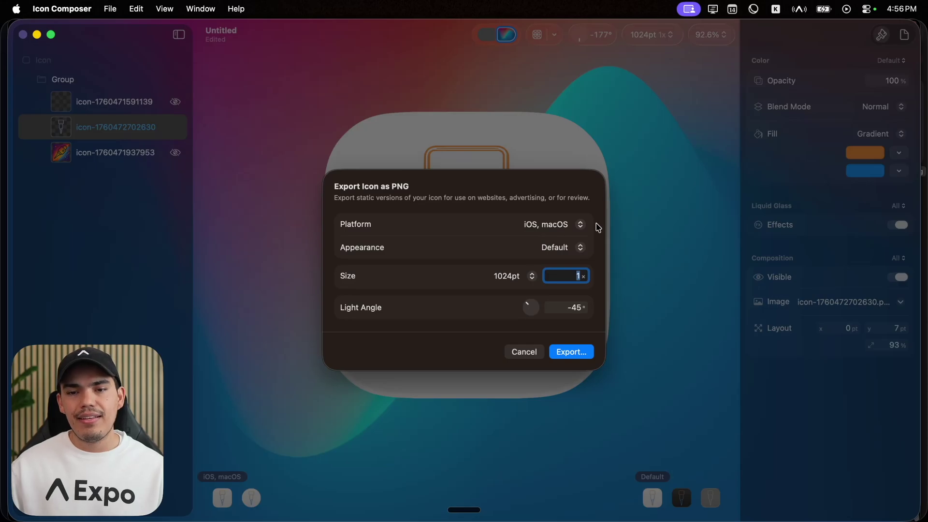
{"action": "left_click", "coordinate": [526, 354]}
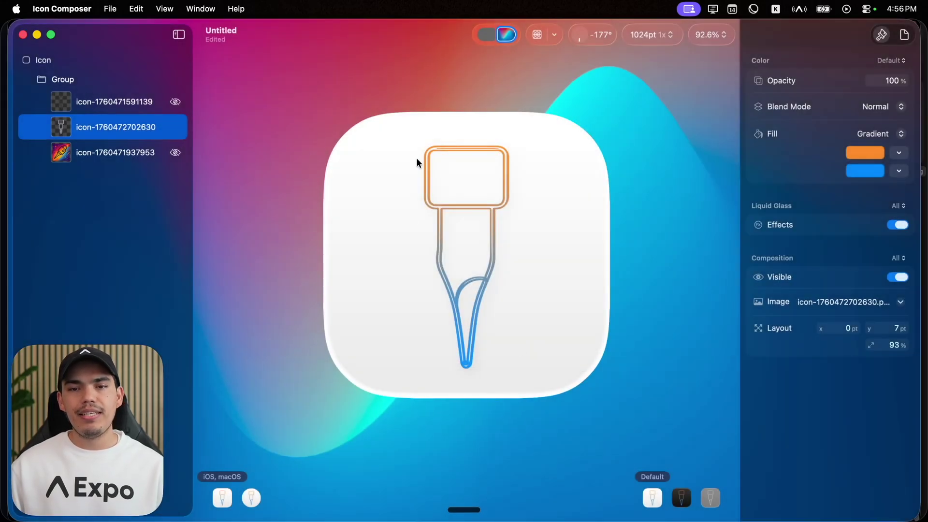
{"action": "left_click", "coordinate": [486, 34]}
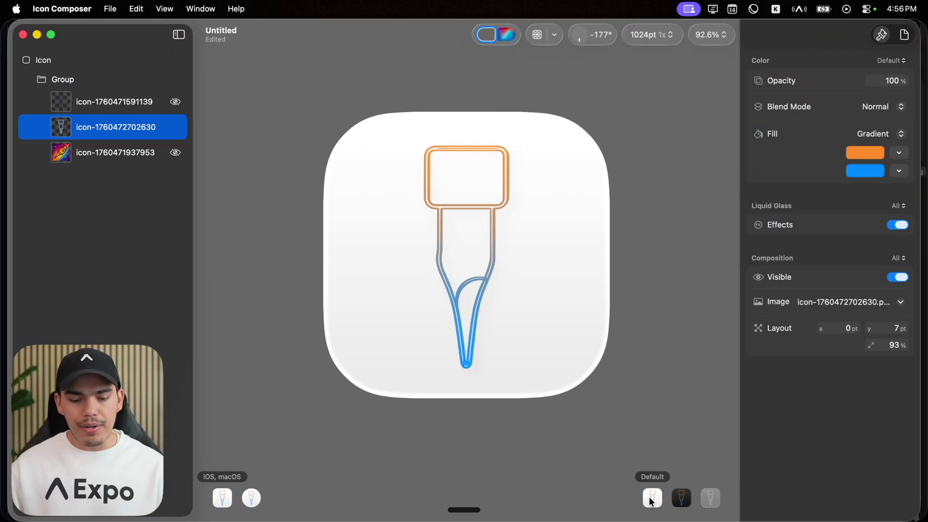
- Save the icon as tattoo-ios in the assets folder, then move to the VS Code workspace
{"action": "key", "text": "super+s"}
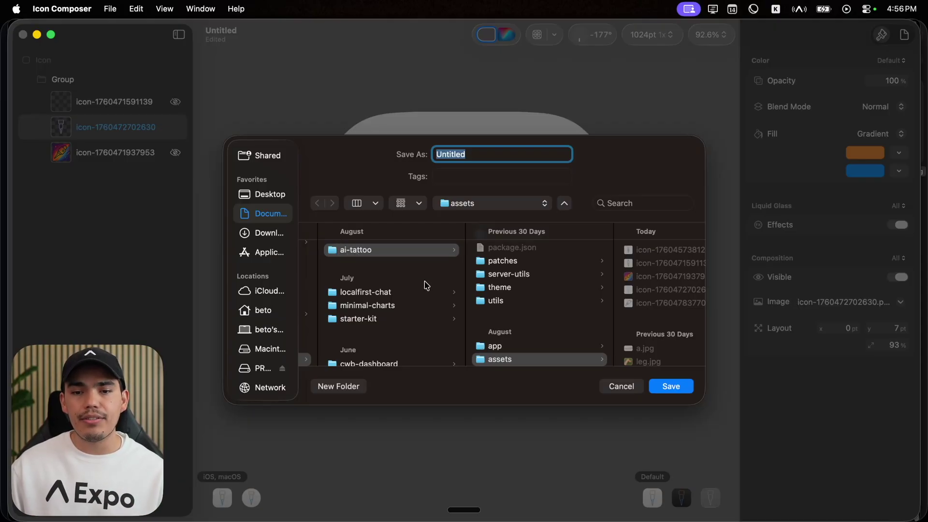
{"action": "scroll", "coordinate": [494, 349], "scroll_direction": "right", "scroll_amount": 1}
{"action": "scroll", "coordinate": [494, 349], "scroll_direction": "right", "scroll_amount": 2}
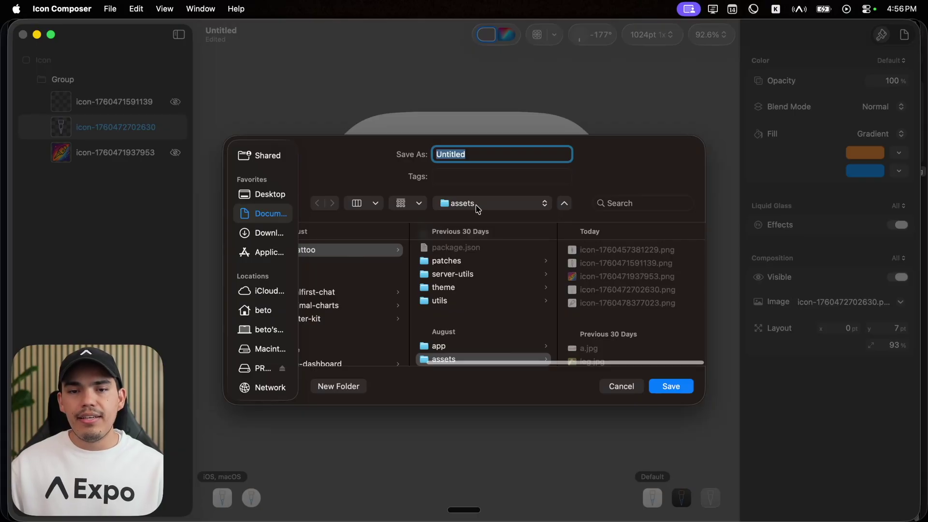
{"action": "type", "text": "tattoo-ios"}
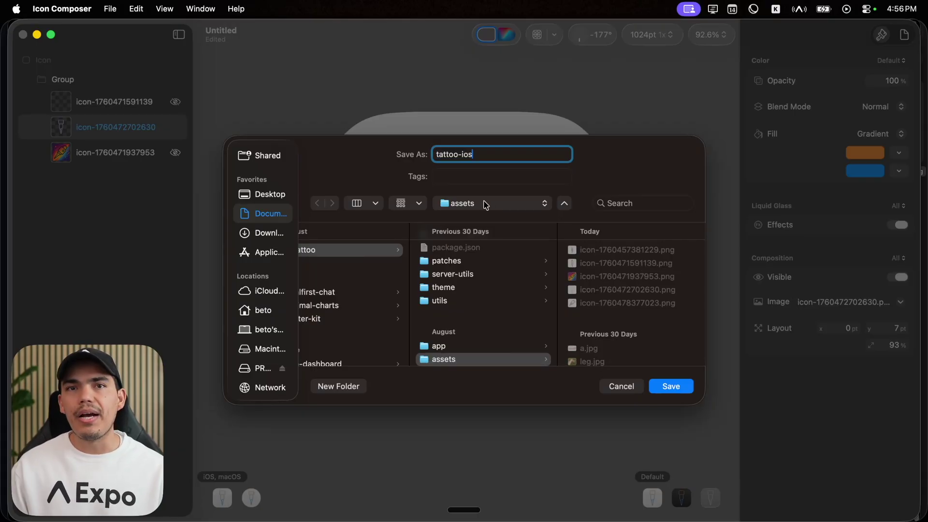
{"action": "key", "text": "Return"}
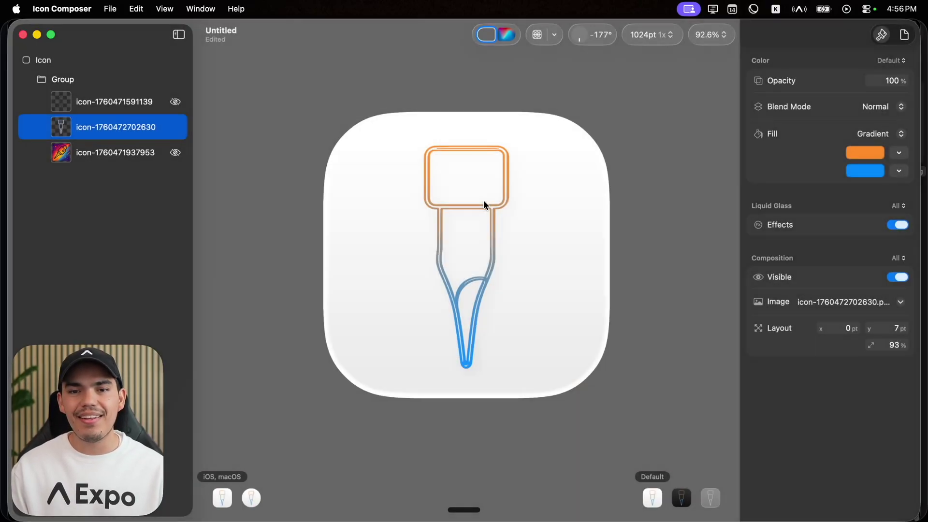
{"action": "key", "text": "ctrl+Right"}
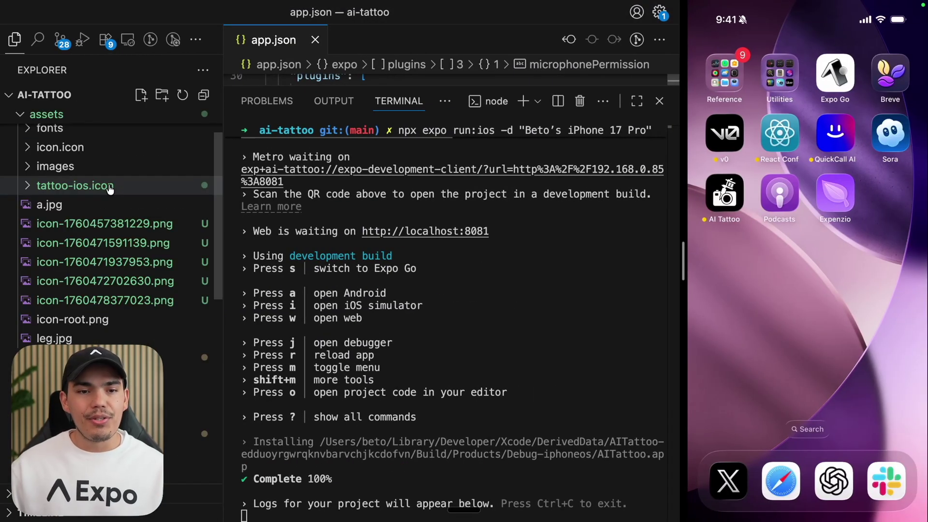
- Expand tattoo-ios.icon and its Assets folder and preview the three PNG layers, hiding the terminal
{"action": "left_click", "coordinate": [110, 188]}
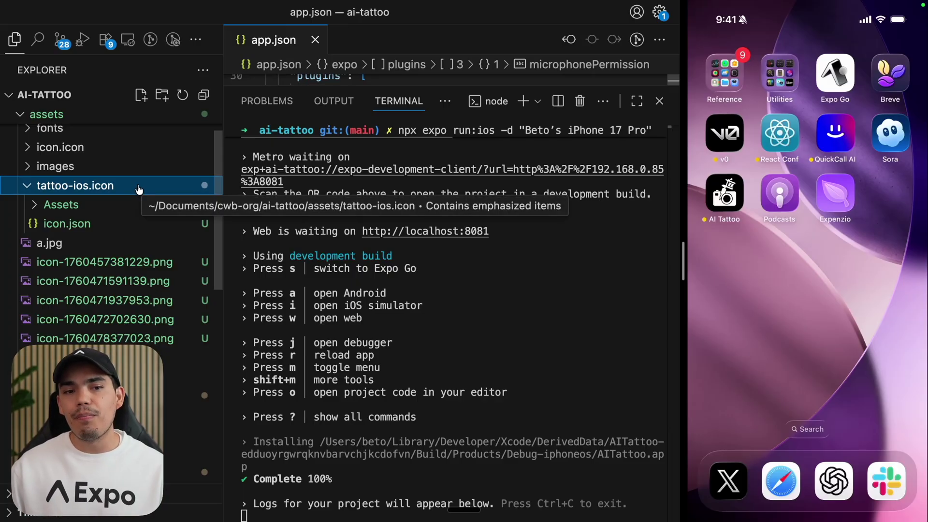
{"action": "key", "text": "super+j"}
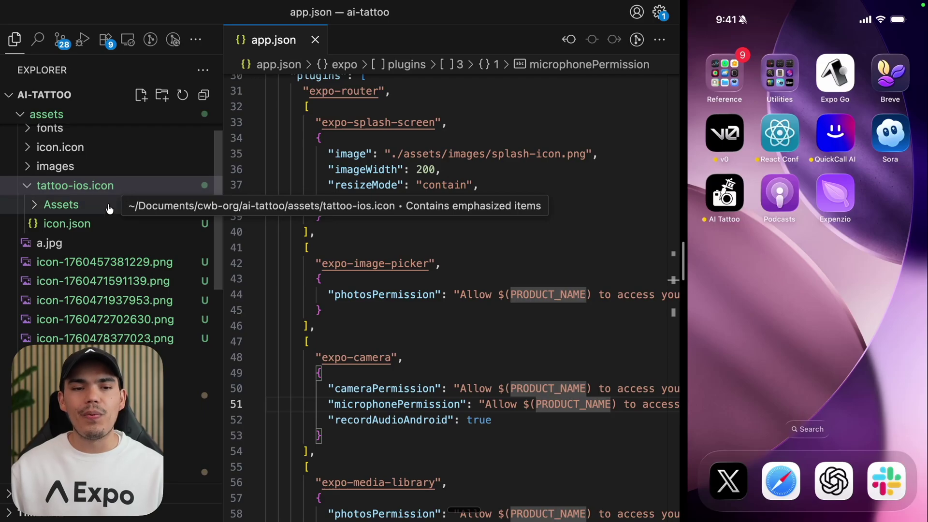
{"action": "left_click", "coordinate": [108, 205]}
{"action": "left_click", "coordinate": [114, 224]}
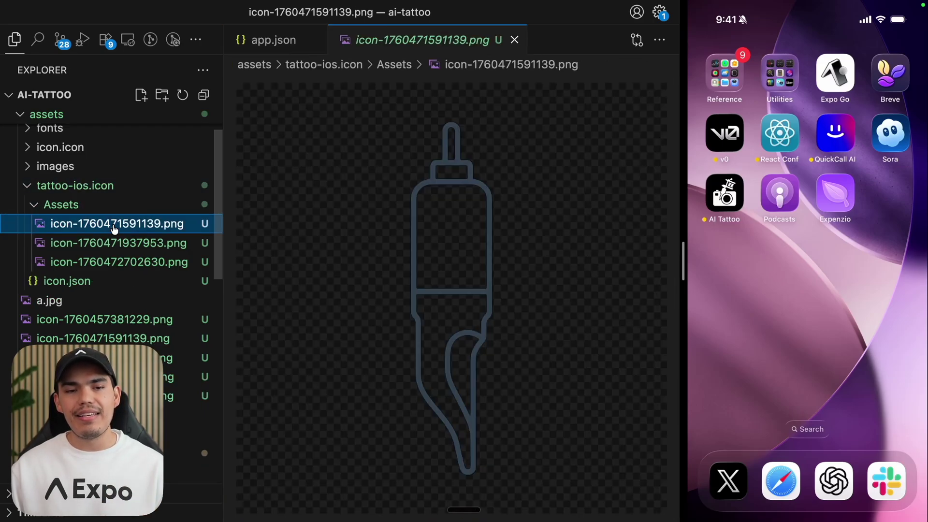
{"action": "left_click", "coordinate": [116, 242]}
{"action": "left_click", "coordinate": [121, 262]}
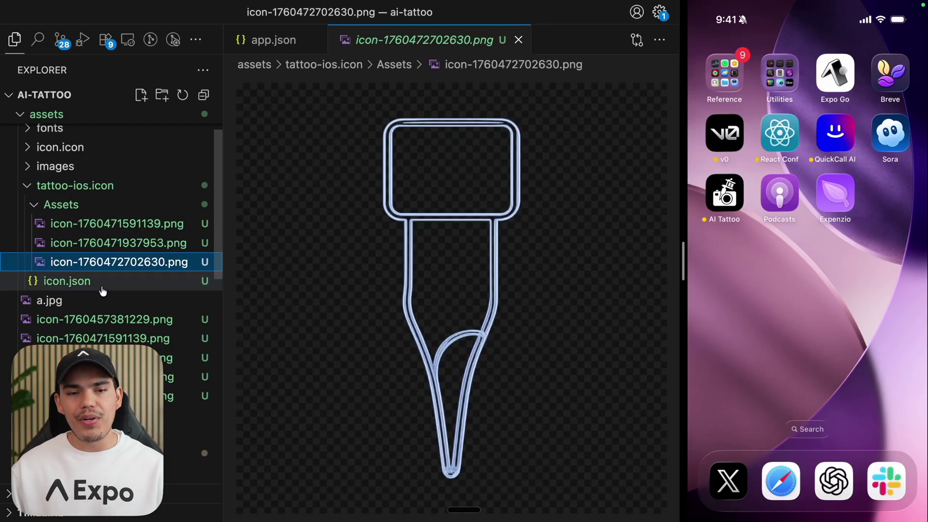
- Review the icon.json definition, then close it to return to app.json
{"action": "left_click", "coordinate": [101, 285]}
{"action": "scroll", "coordinate": [390, 460], "scroll_direction": "down", "scroll_amount": 2}
{"action": "scroll", "coordinate": [391, 460], "scroll_direction": "down", "scroll_amount": 10}
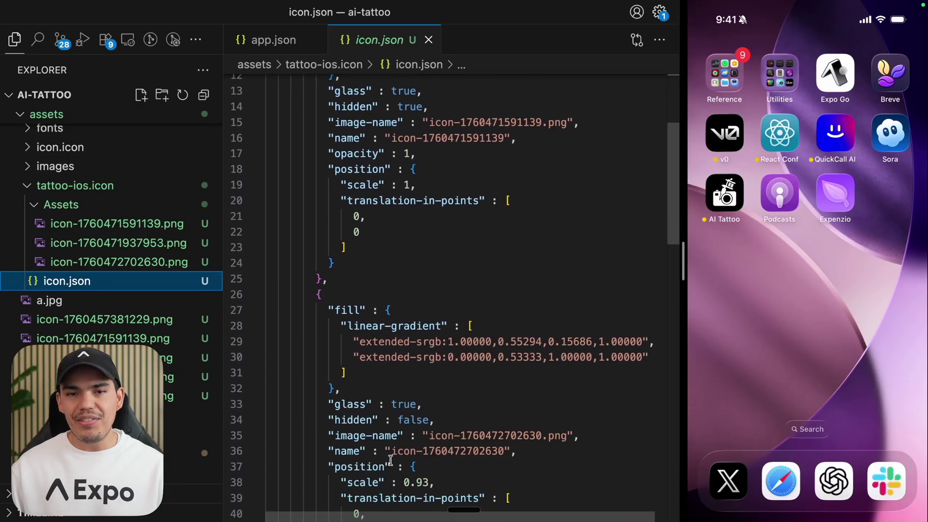
{"action": "key", "text": "super+w"}
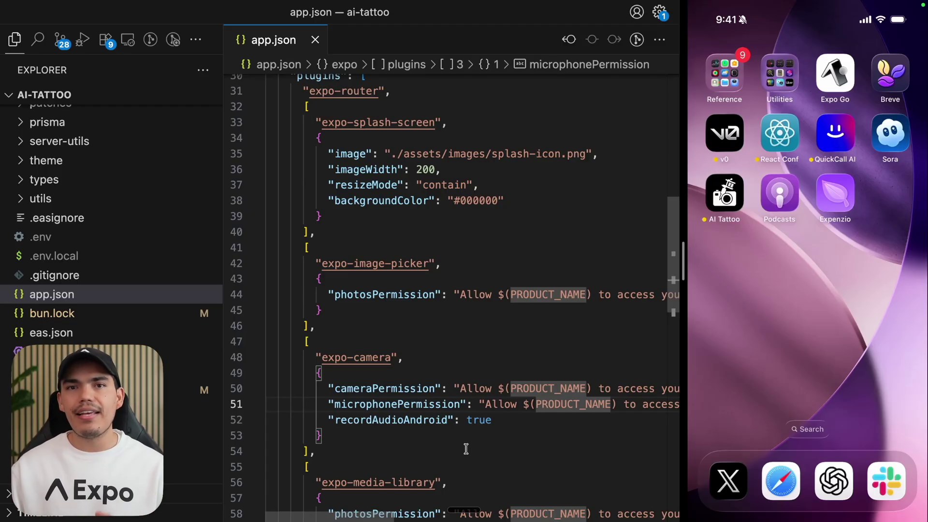
- Scroll through app.json to locate the iOS icon entry on line 14
{"action": "left_click", "coordinate": [442, 244]}
{"action": "scroll", "coordinate": [444, 240], "scroll_direction": "up", "scroll_amount": 10}
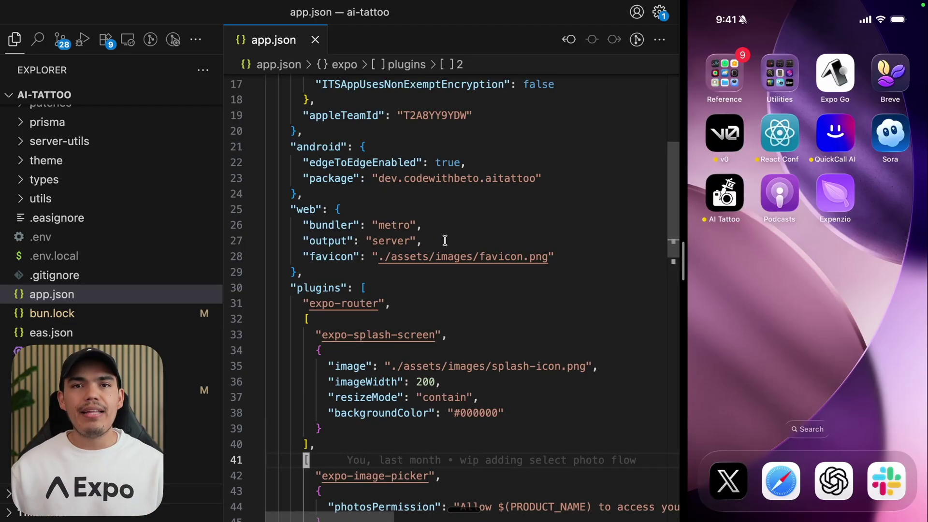
{"action": "scroll", "coordinate": [444, 240], "scroll_direction": "up", "scroll_amount": 4}
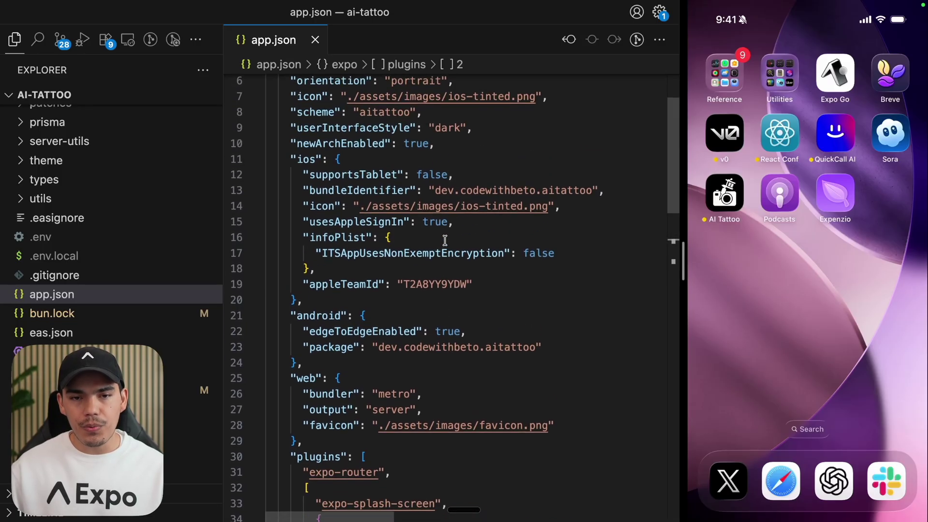
{"action": "scroll", "coordinate": [388, 255], "scroll_direction": "up", "scroll_amount": 2}
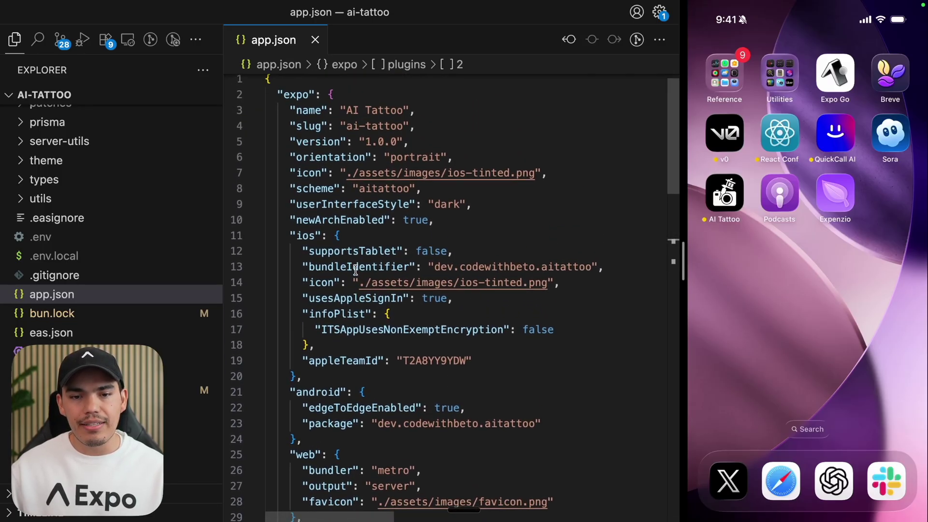
{"action": "scroll", "coordinate": [352, 266], "scroll_direction": "down", "scroll_amount": 2}
{"action": "left_click_drag", "start_coordinate": [298, 213], "coordinate": [570, 219]}
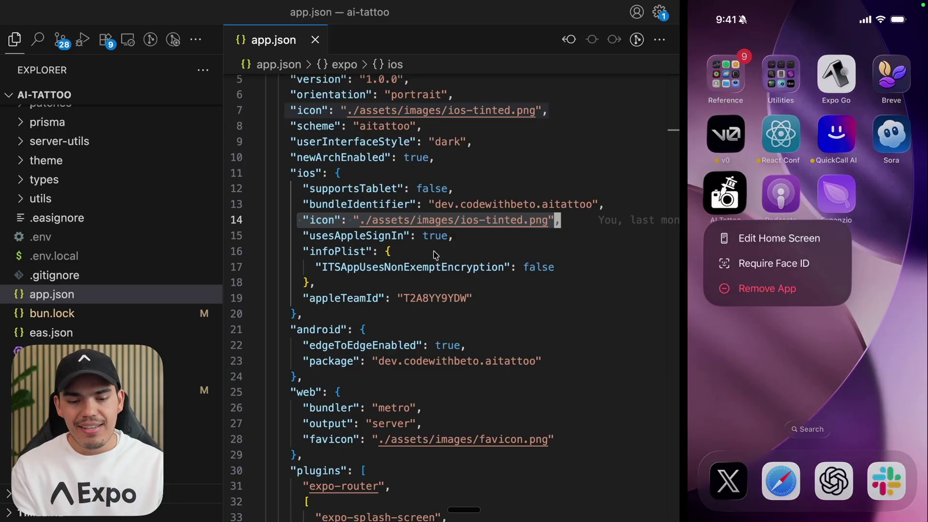
{"action": "left_click", "coordinate": [505, 242]}
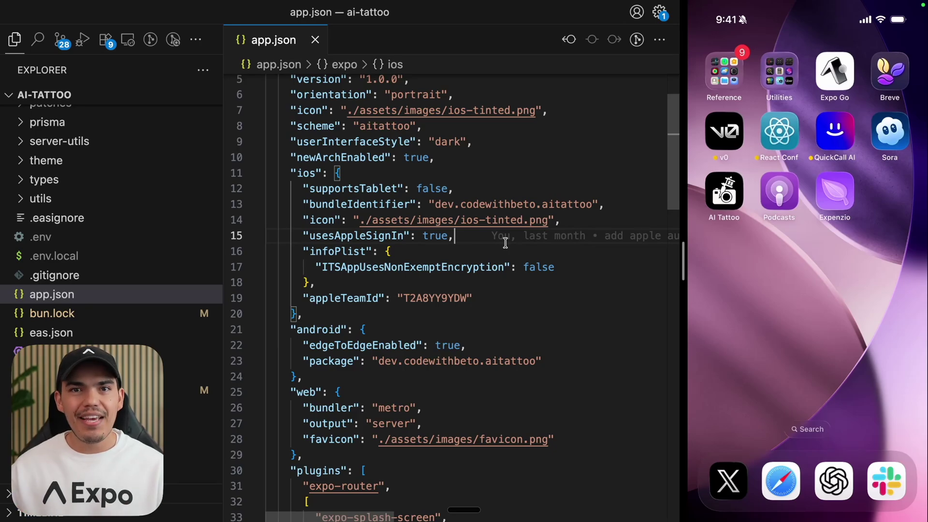
- Replace the ios-tinted.png file name in the iOS icon path with tattoo-ios.icon
{"action": "mouse_move", "coordinate": [548, 235]}
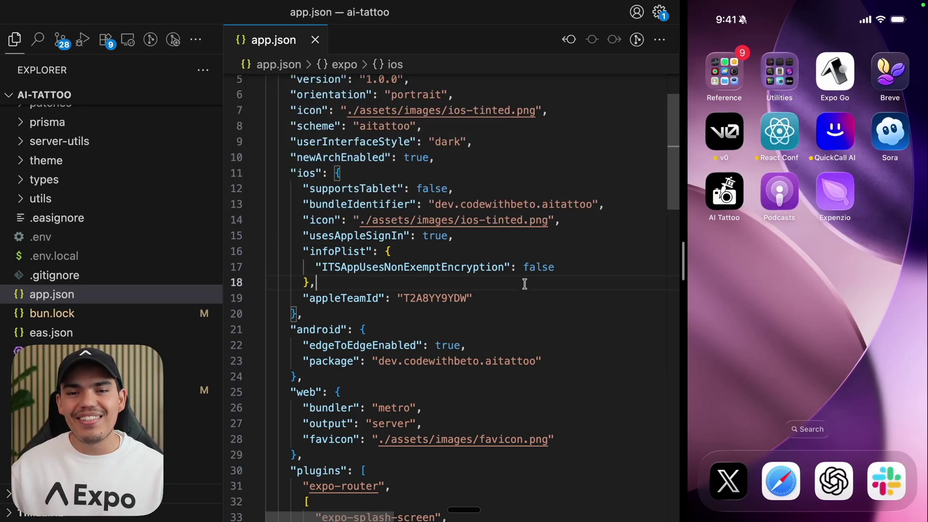
{"action": "left_click_drag", "start_coordinate": [547, 220], "coordinate": [461, 221]}
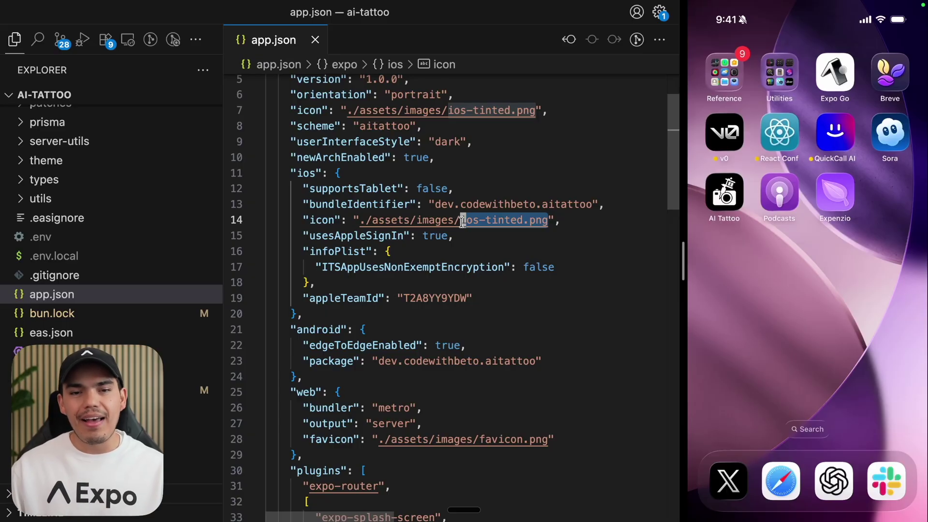
{"action": "scroll", "coordinate": [176, 307], "scroll_direction": "up", "scroll_amount": 10}
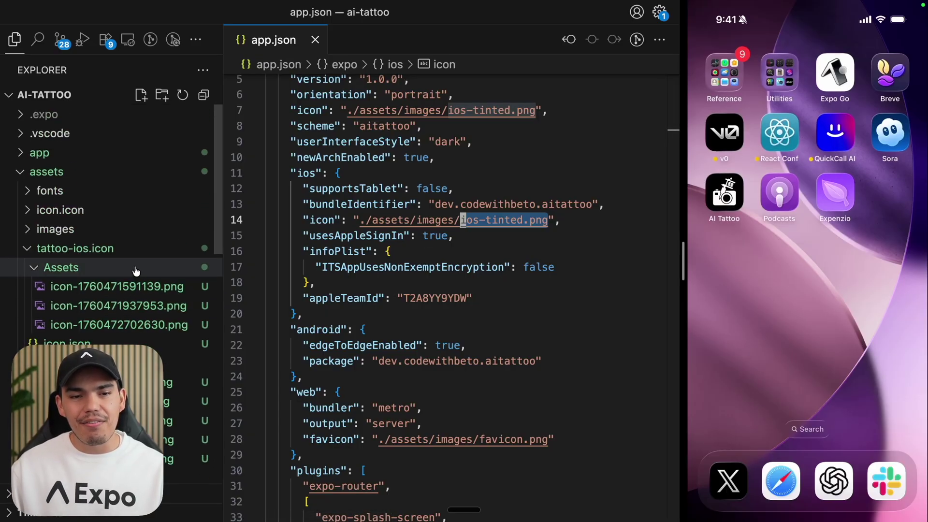
{"action": "left_click", "coordinate": [73, 248]}
{"action": "type", "text": "tattoo-ios.icon"}
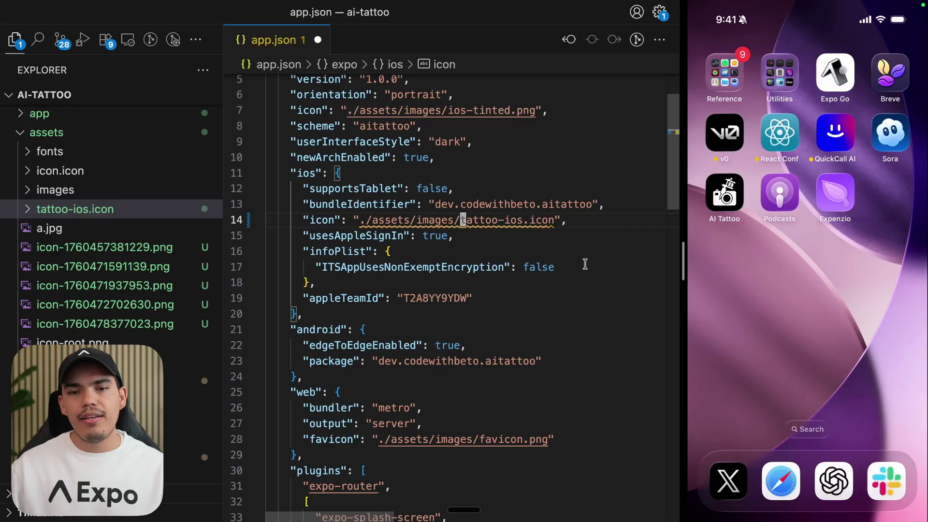
{"action": "left_click", "coordinate": [497, 238]}
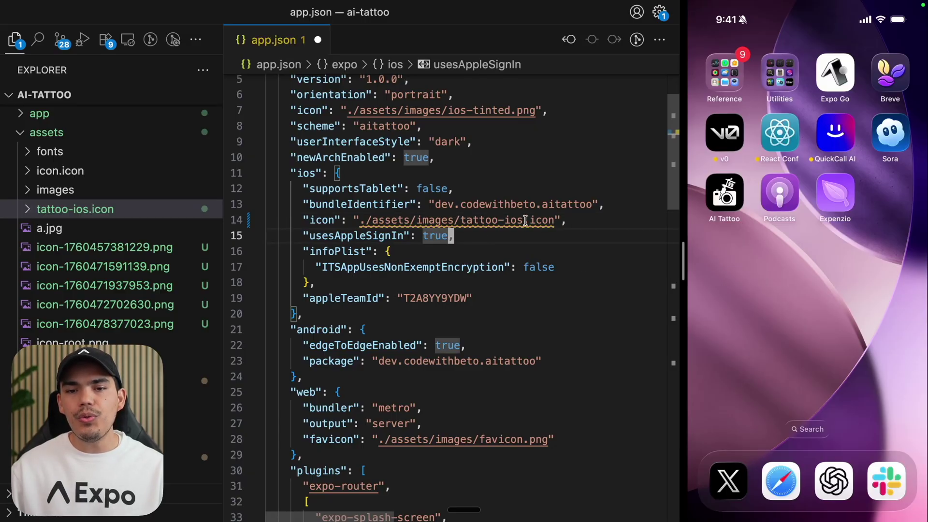
- Remove /images so the path reads ./assets/tattoo-ios.icon, and save app.json
{"action": "mouse_move", "coordinate": [525, 220]}
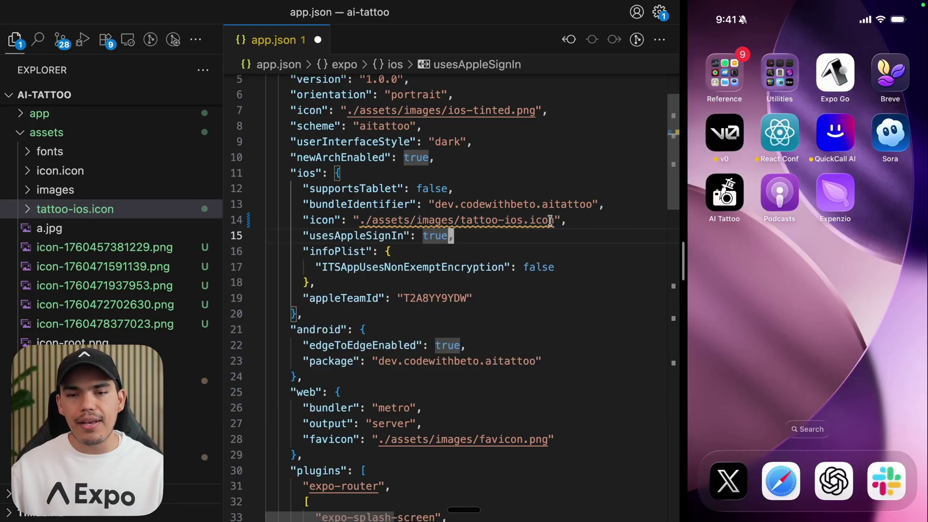
{"action": "key", "text": "Up"}
{"action": "key", "text": "BackSpace"}
{"action": "key", "text": "BackSpace"}
{"action": "key", "text": "BackSpace"}
{"action": "key", "text": "BackSpace"}
{"action": "key", "text": "BackSpace"}
{"action": "key", "text": "BackSpace"}
{"action": "key", "text": "BackSpace"}
{"action": "scroll", "coordinate": [542, 220], "scroll_direction": "down", "scroll_amount": 1}
{"action": "key", "text": "Down"}
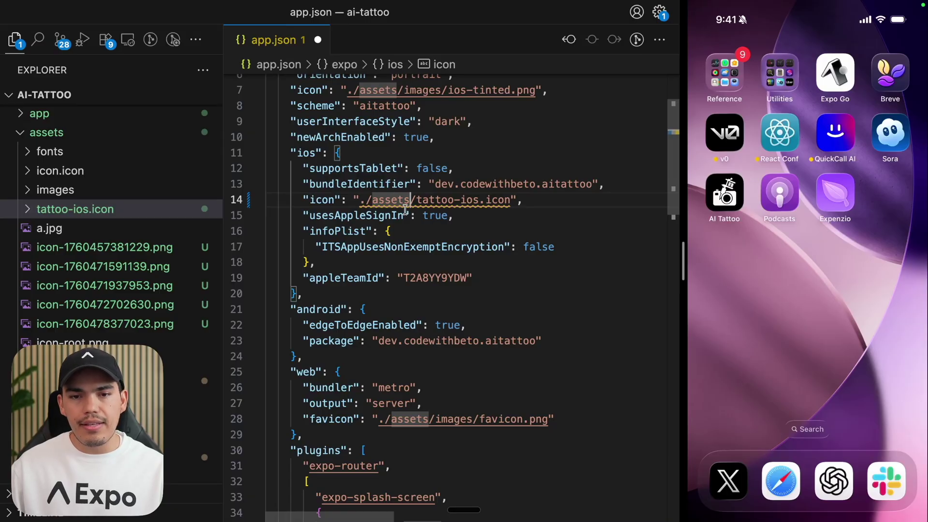
{"action": "key", "text": "super+s"}
{"action": "key", "text": "End"}
{"action": "scroll", "coordinate": [433, 234], "scroll_direction": "up", "scroll_amount": 2}
{"action": "mouse_move", "coordinate": [434, 233]}
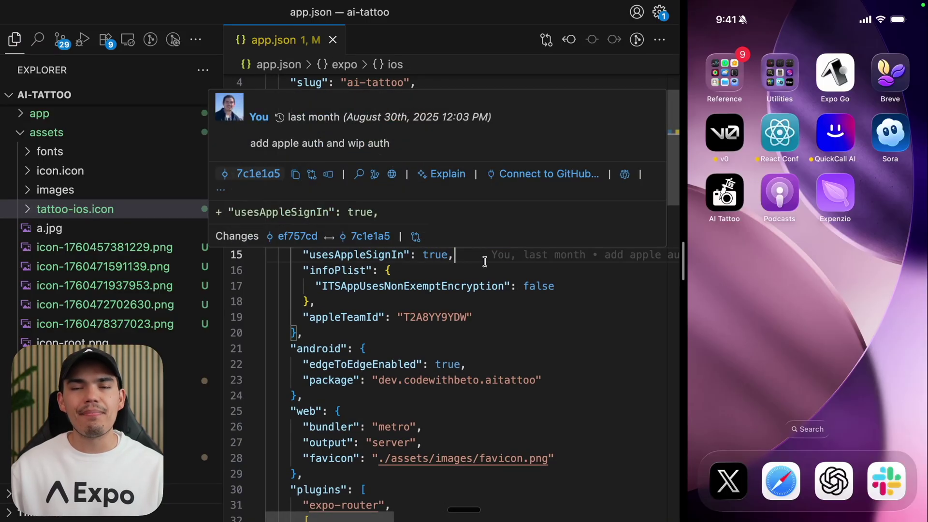
{"action": "scroll", "coordinate": [485, 261], "scroll_direction": "down", "scroll_amount": 1}
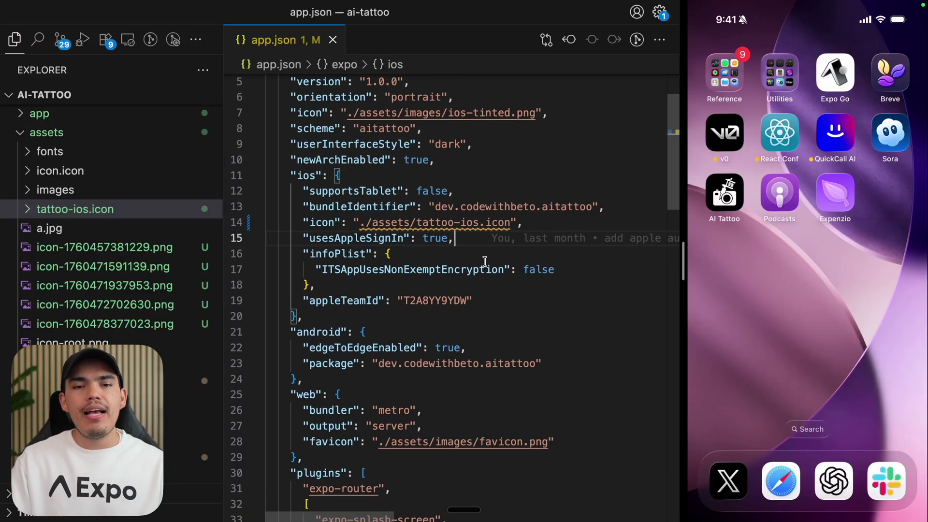
- Open package.json and find the expo dependency, confirming version ^54.0.12
{"action": "key", "text": "super+p"}
{"action": "type", "text": "ap"}
{"action": "key", "text": "BackSpace"}
{"action": "key", "text": "BackSpace"}
{"action": "type", "text": "pa"}
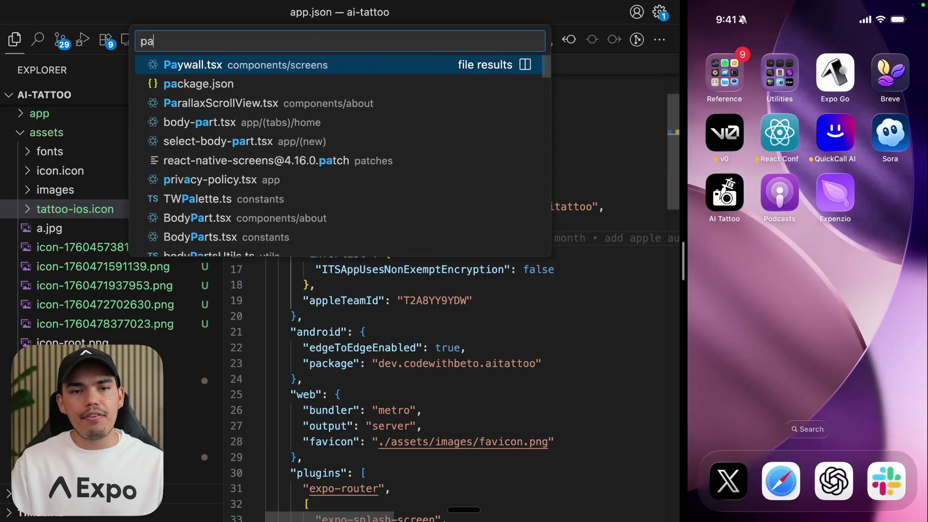
{"action": "key", "text": "Down"}
{"action": "key", "text": "Return"}
{"action": "key", "text": "super+f"}
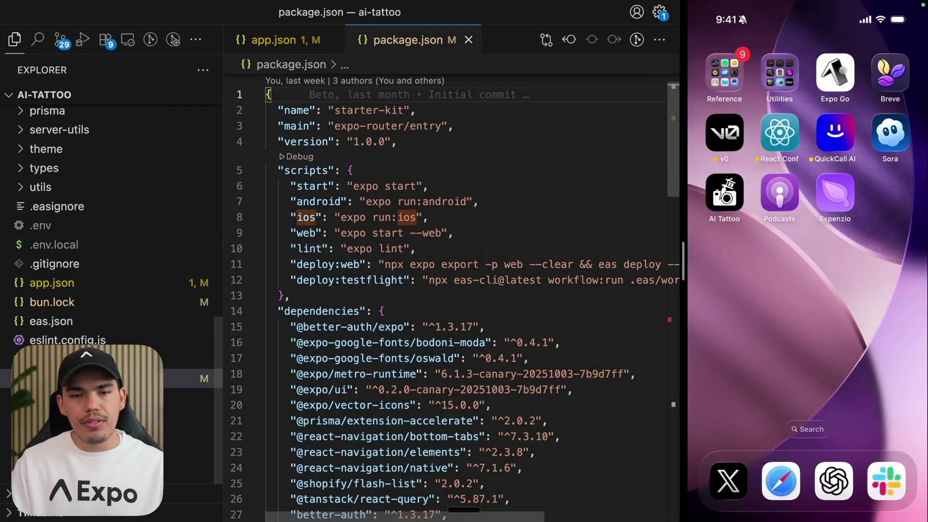
{"action": "type", "text": "expo"}
{"action": "scroll", "coordinate": [492, 299], "scroll_direction": "down", "scroll_amount": 5}
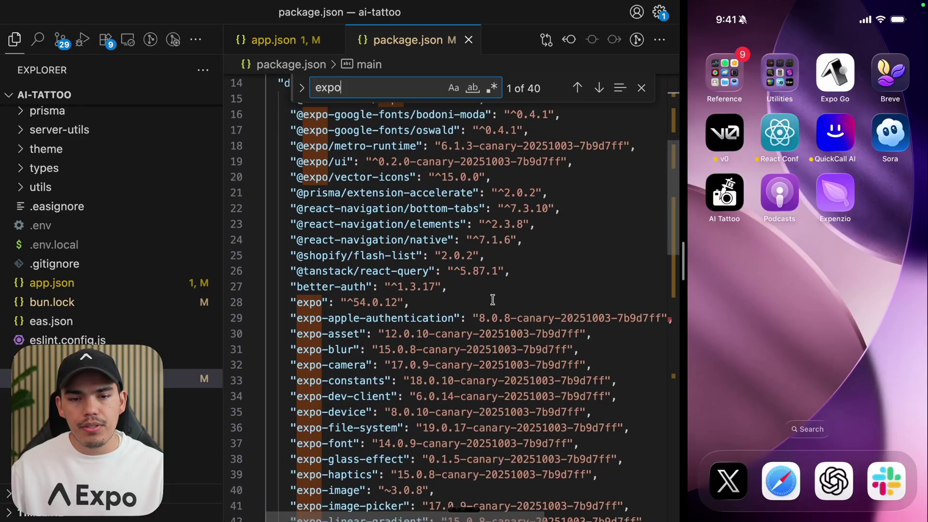
{"action": "left_click", "coordinate": [444, 239]}
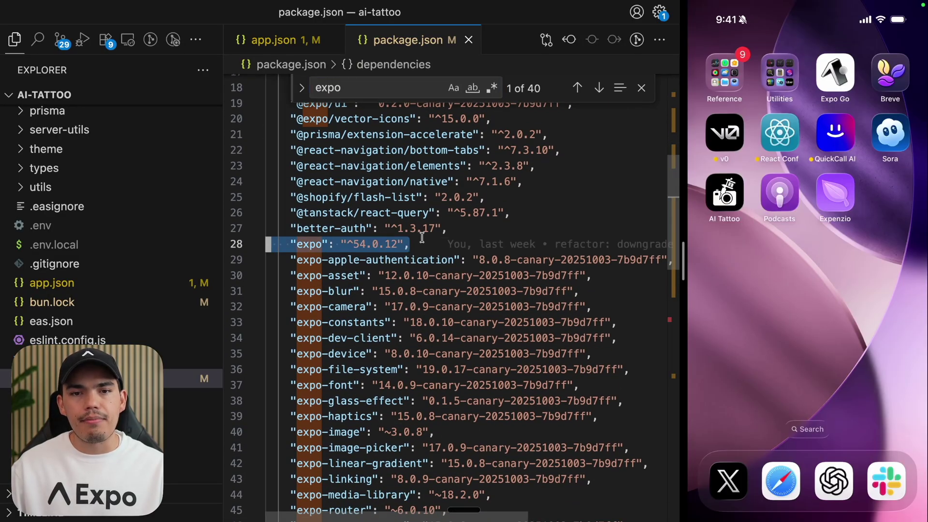
- Close package.json, dismiss the search, and open the integrated terminal
{"action": "key", "text": "super+w"}
{"action": "key", "text": "Escape"}
{"action": "key", "text": "Up"}
{"action": "key", "text": "Up"}
{"action": "key", "text": "Up"}
{"action": "key", "text": "Up"}
{"action": "key", "text": "Up"}
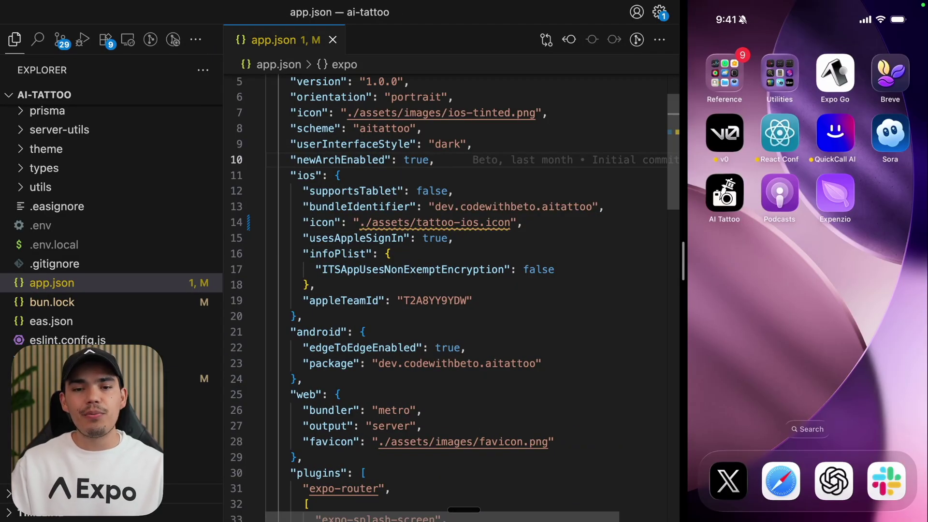
{"action": "key", "text": "ctrl+grave"}
- Clear the terminal, hide the sidebar, and run 'npx expo prebuild -p ios --clean', confirming to continue
{"action": "type", "text": "clear"}
{"action": "key", "text": "Return"}
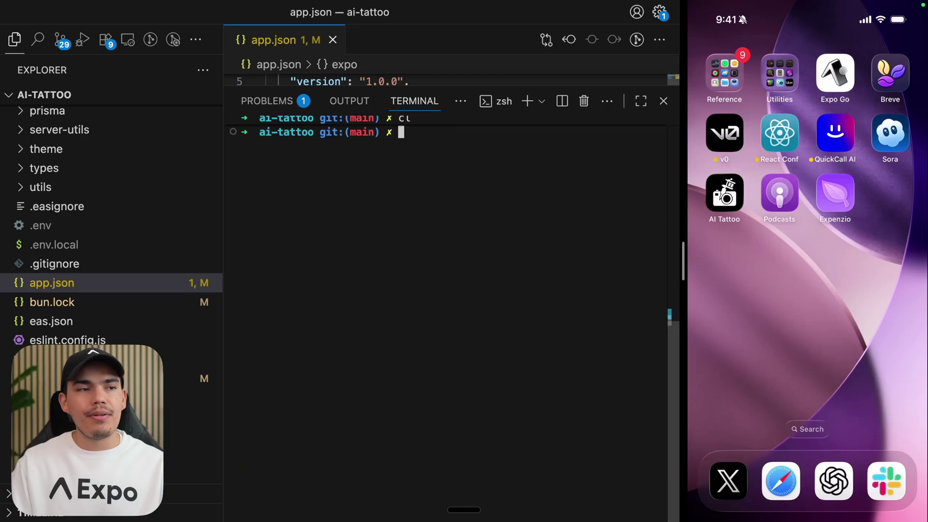
{"action": "key", "text": "super+b"}
{"action": "type", "text": "npx expo"}
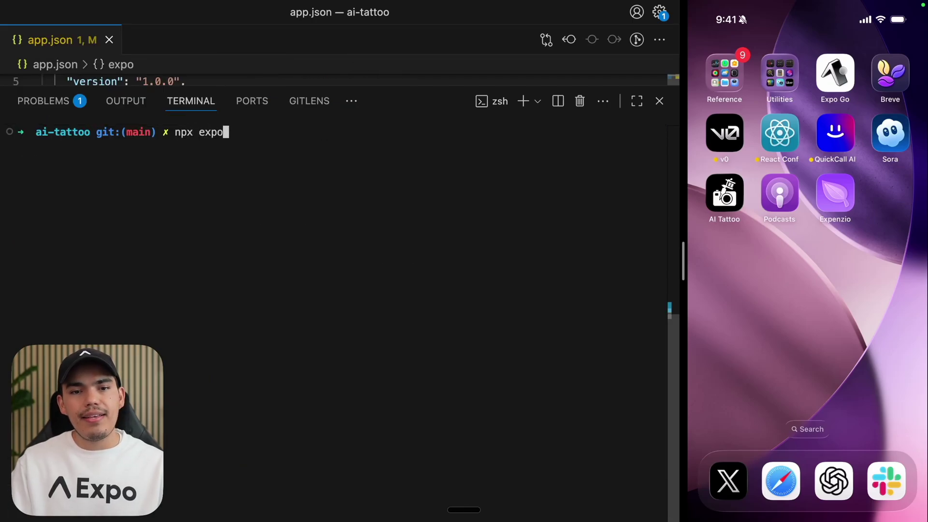
{"action": "type", "text": " prebuild -p "}
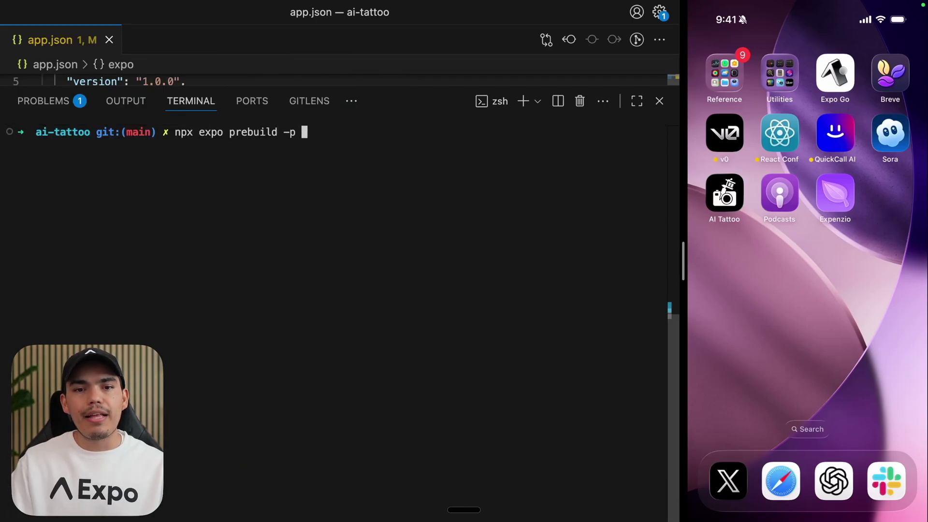
{"action": "type", "text": "ios --clean"}
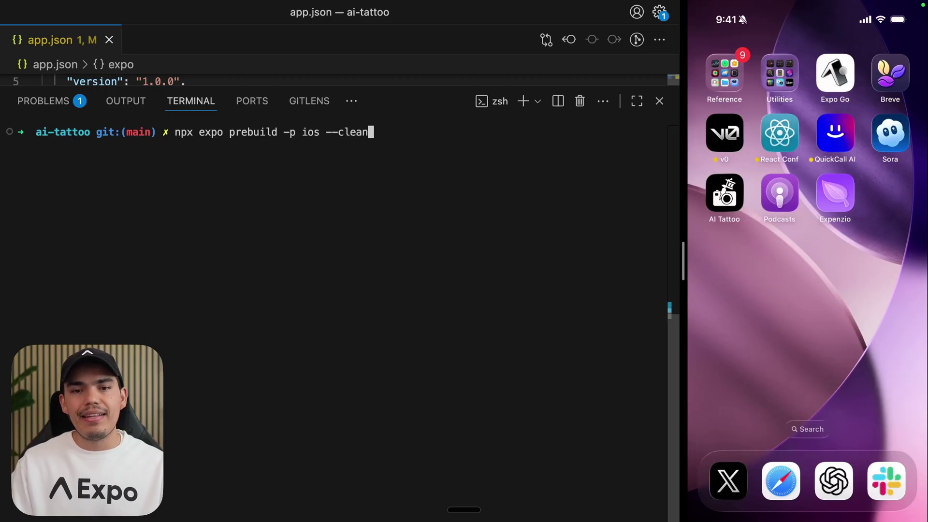
{"action": "key", "text": "Return"}
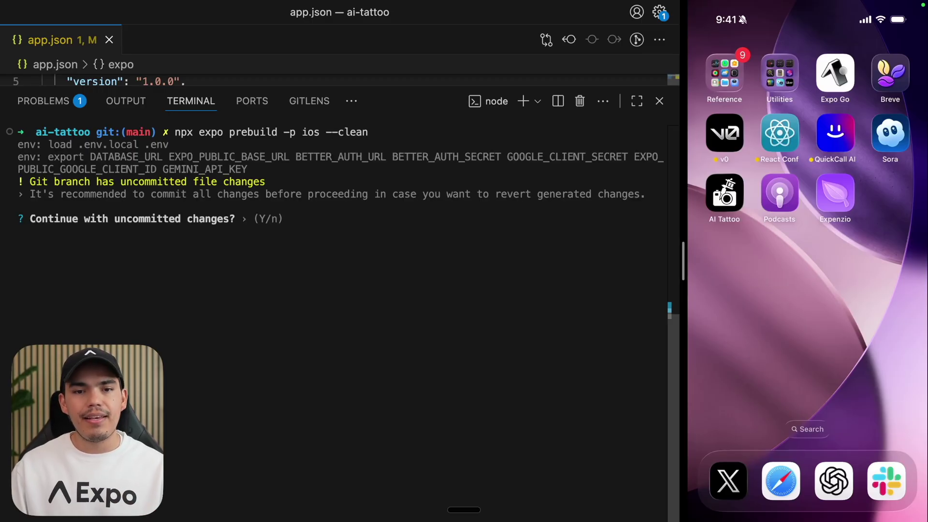
{"action": "key", "text": "Return"}
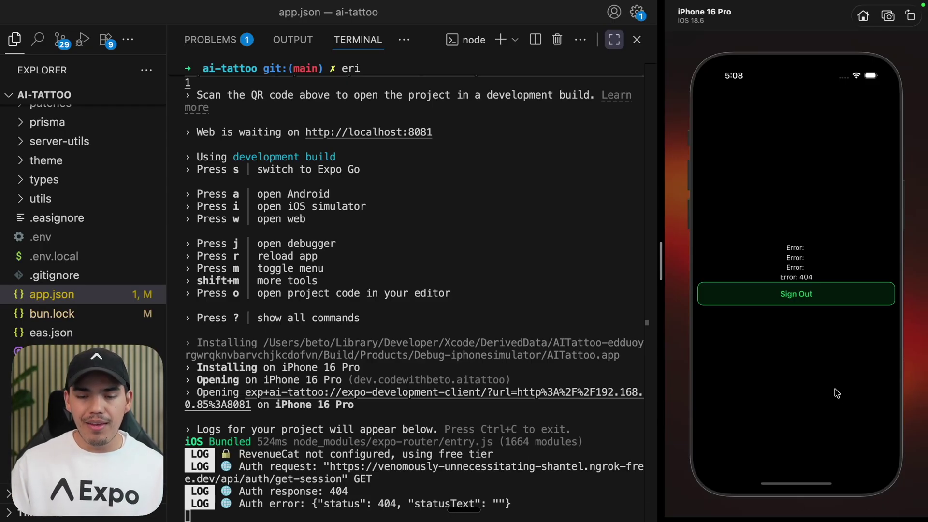
- Return the iPhone 16 Pro simulator to its home screen and inspect the AI Tattoo needle icon
{"action": "key", "text": "super+shift+h"}
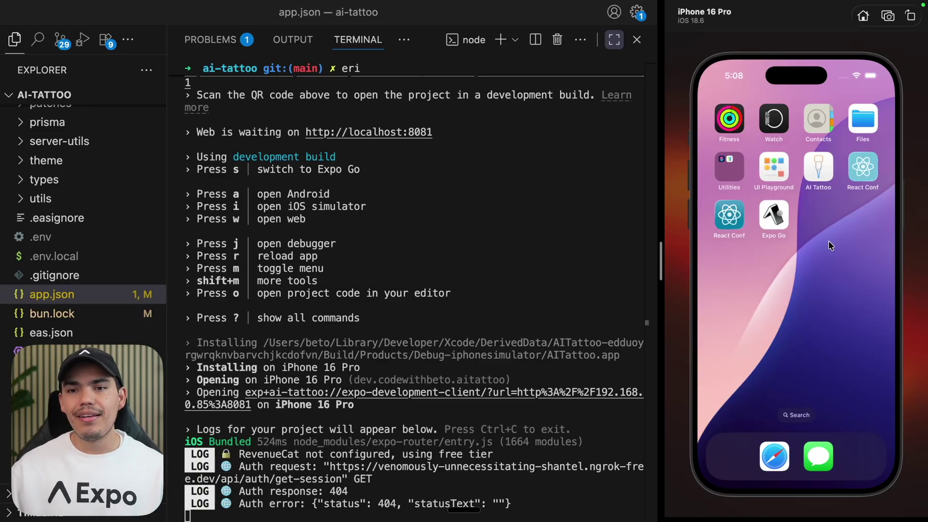
{"action": "left_click", "coordinate": [820, 176]}
{"action": "left_click", "coordinate": [796, 265]}
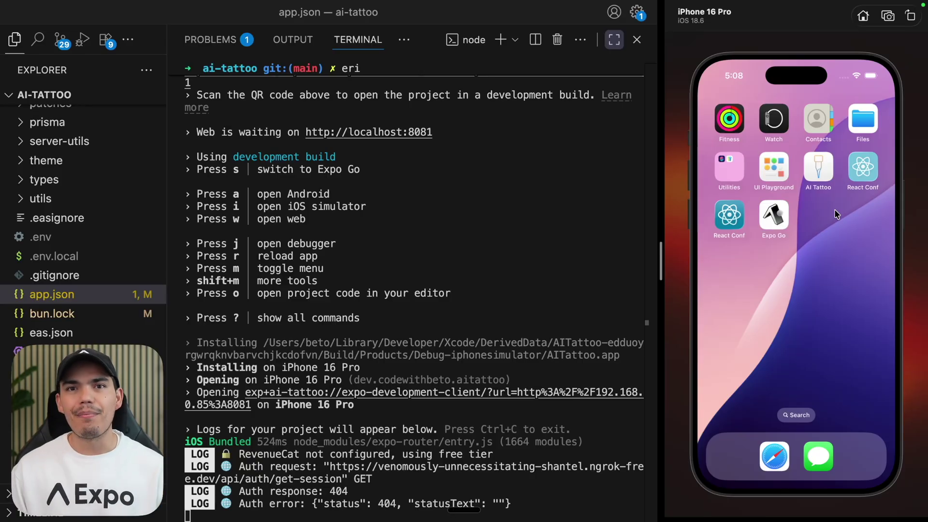
{"action": "left_click", "coordinate": [474, 304]}
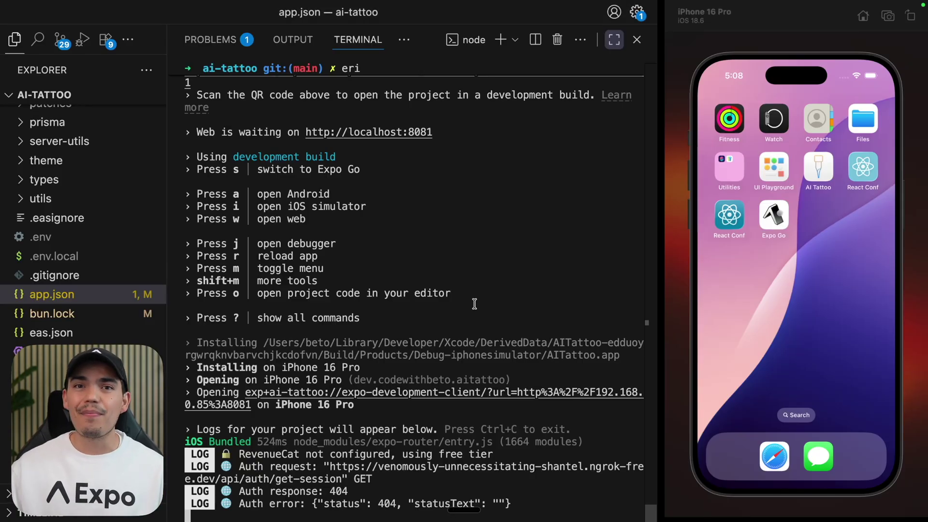